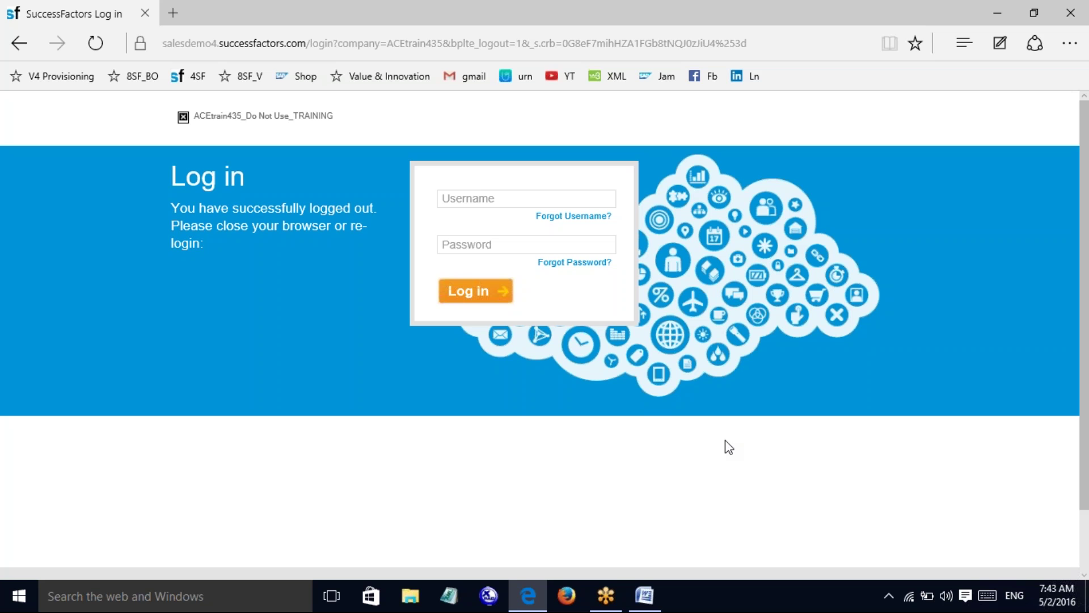
Log in to the training company instance with the administrator username and account password
{"action": "left_click", "coordinate": [501, 199]}
{"action": "left_click", "coordinate": [486, 225]}
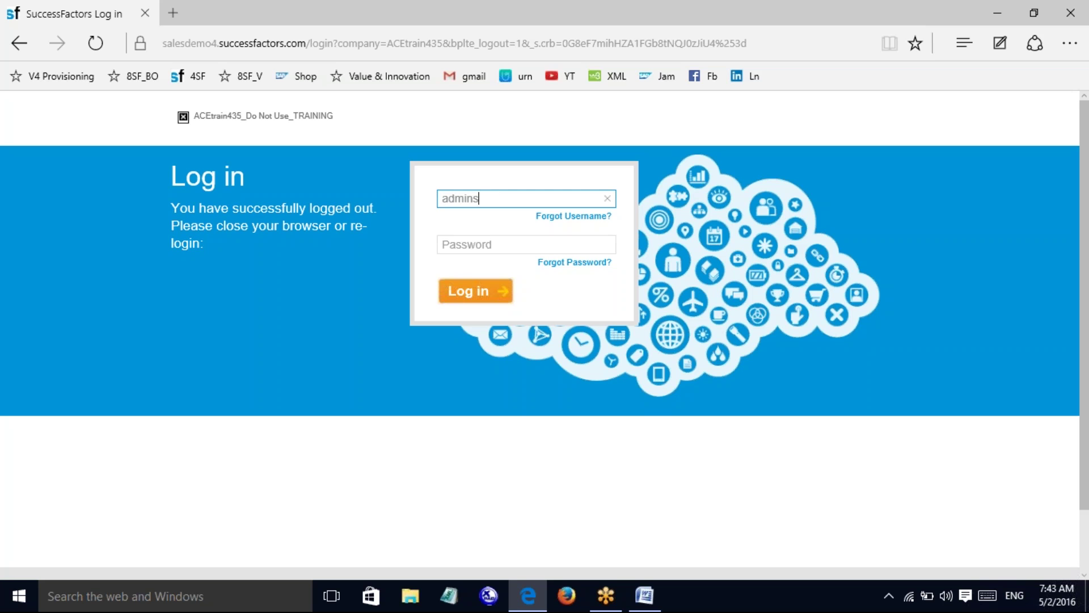
{"action": "left_click", "coordinate": [478, 241]}
{"action": "left_click", "coordinate": [478, 298]}
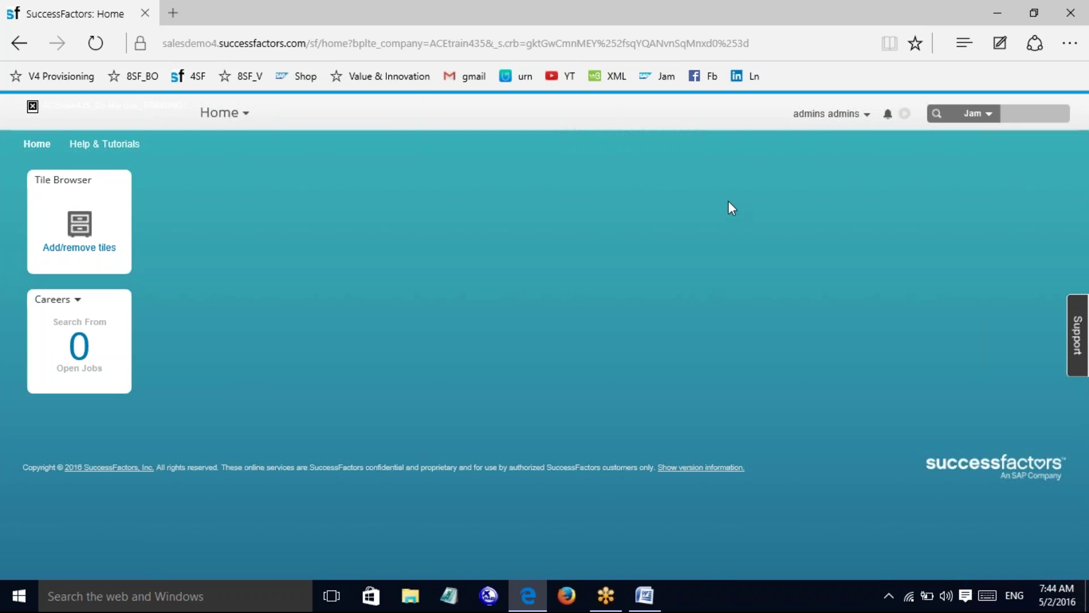
Open the Rating Scales tool among the Performance Management tools in the Admin Center
{"action": "left_click", "coordinate": [825, 116]}
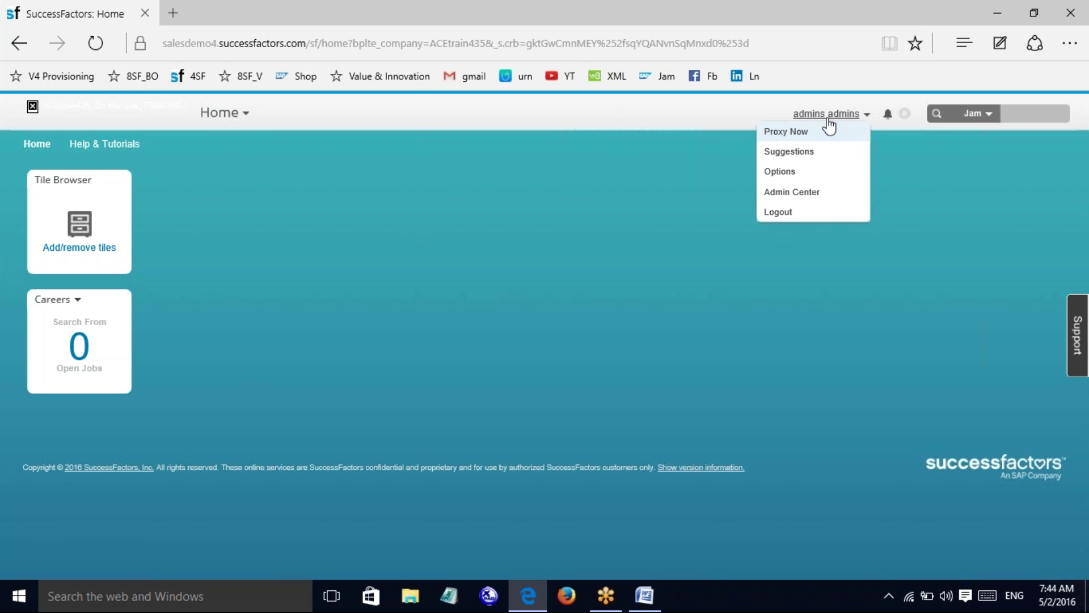
{"action": "left_click", "coordinate": [778, 193]}
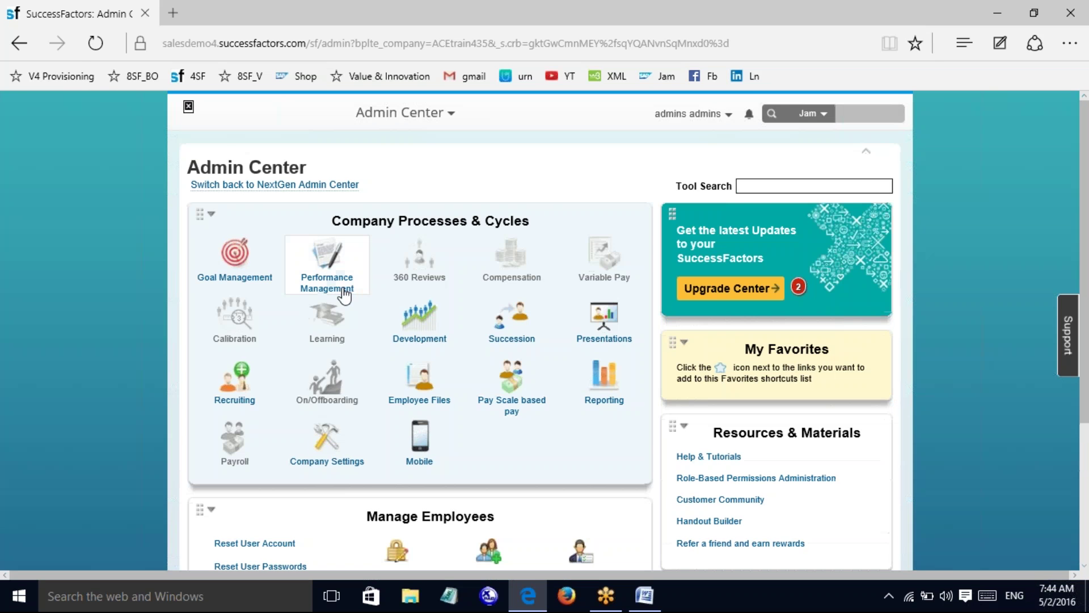
{"action": "left_click", "coordinate": [341, 289]}
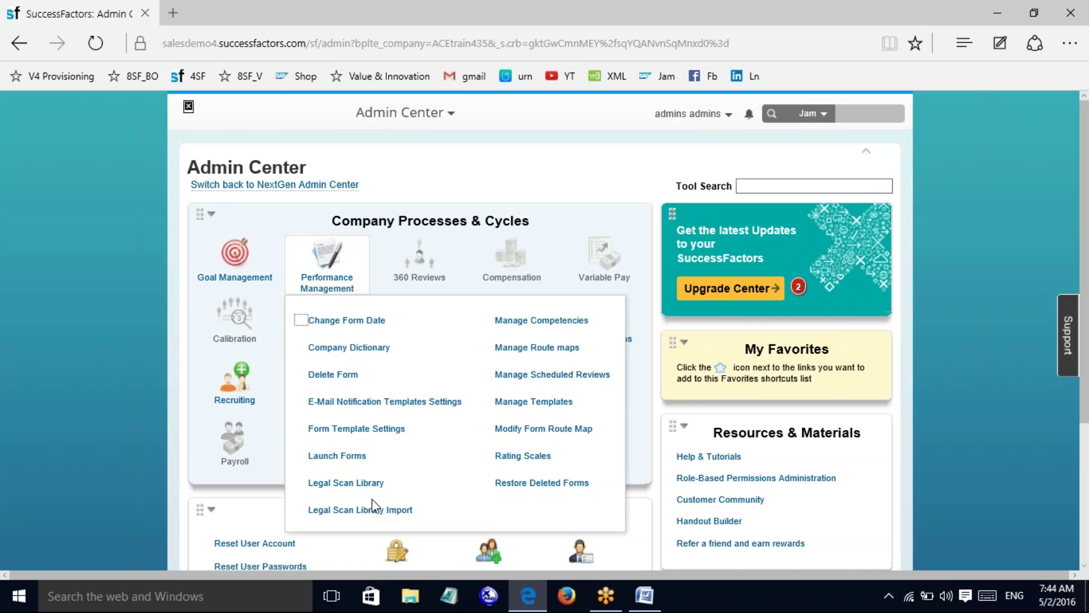
{"action": "left_click", "coordinate": [529, 457]}
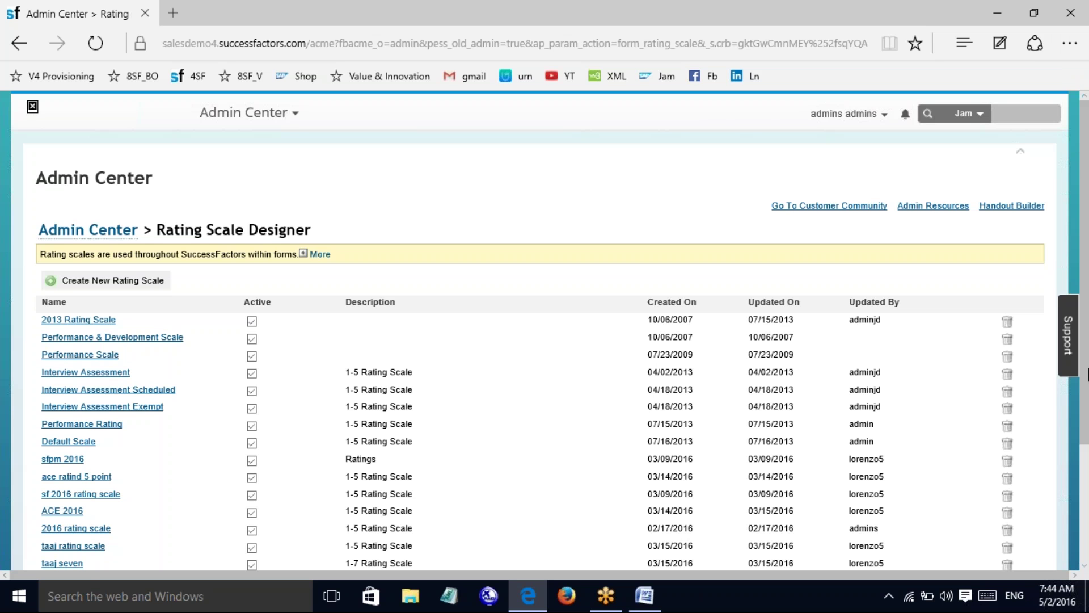
Delete the rating scales PH_Rating_Scale, taaj seven and taaj rating scale, accepting each deletion
{"action": "scroll", "coordinate": [1087, 375], "scroll_direction": "down", "scroll_amount": 2}
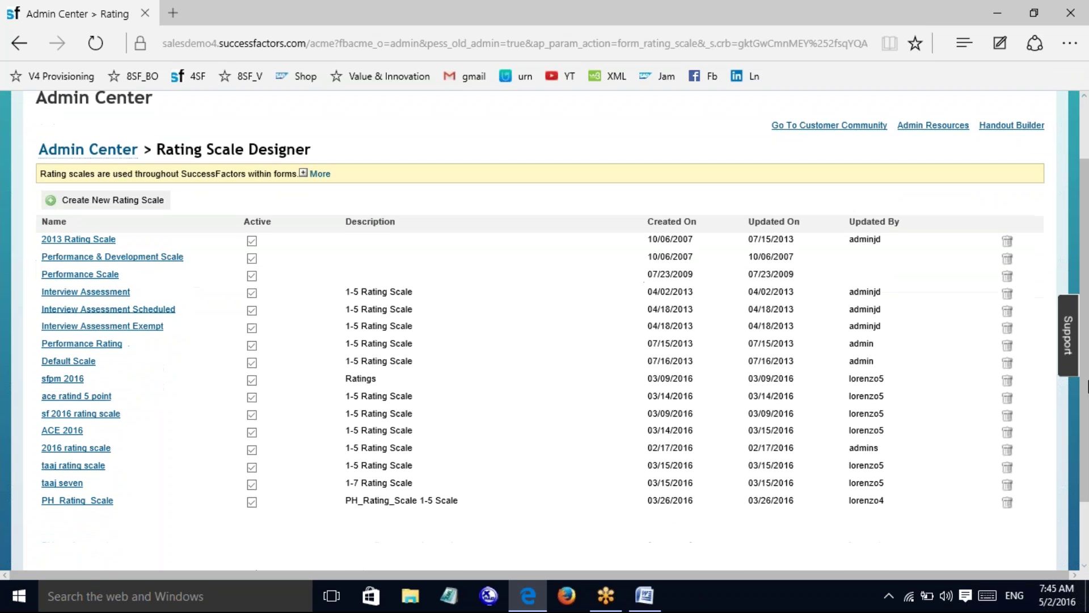
{"action": "left_click", "coordinate": [1007, 503]}
{"action": "left_click", "coordinate": [629, 403]}
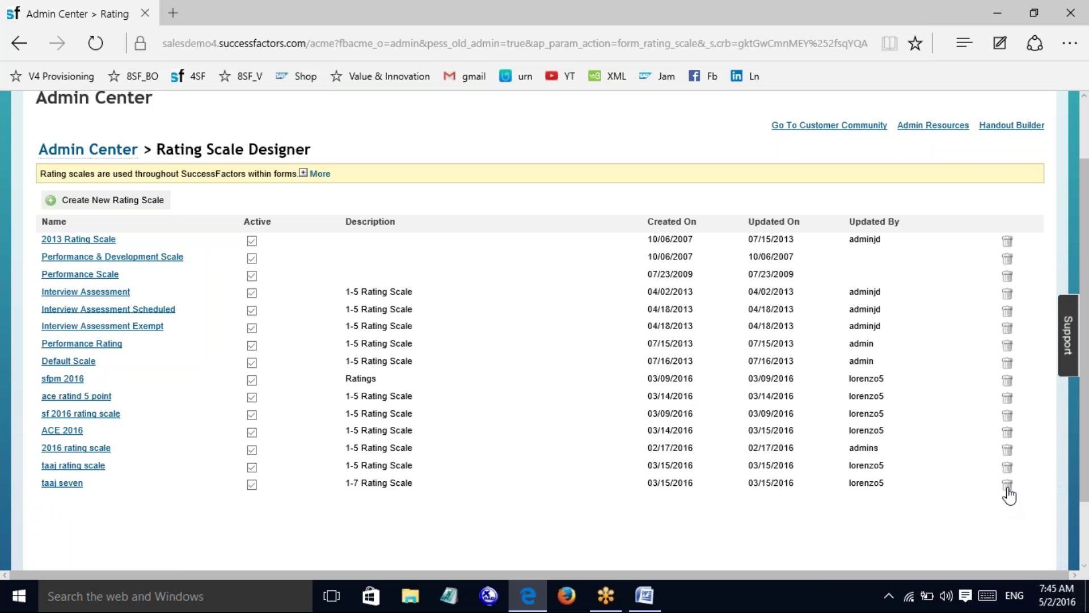
{"action": "left_click", "coordinate": [1007, 485]}
{"action": "left_click", "coordinate": [641, 399]}
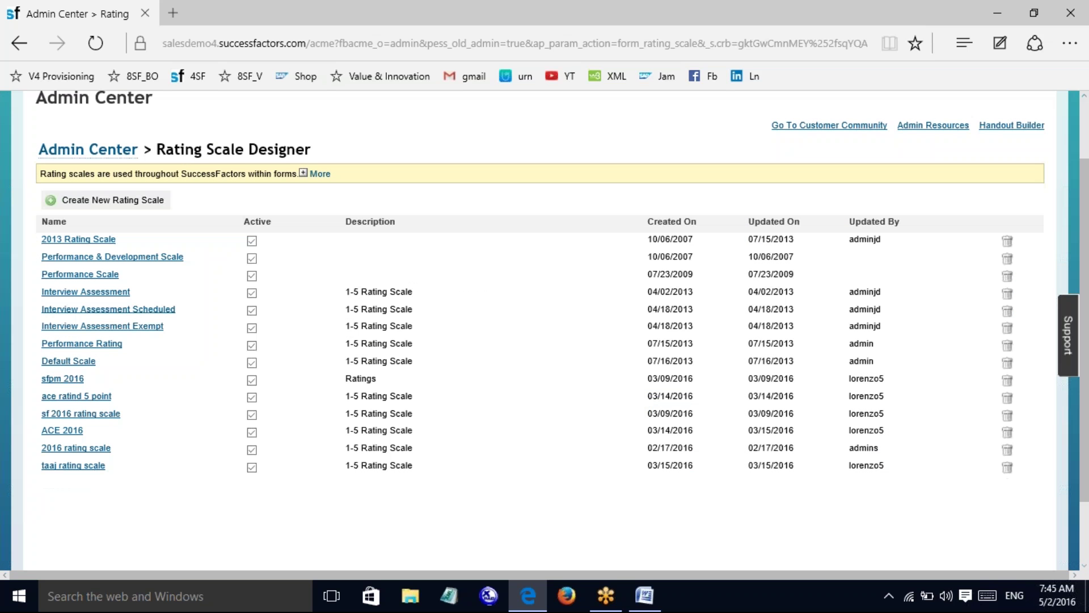
{"action": "left_click", "coordinate": [1008, 467]}
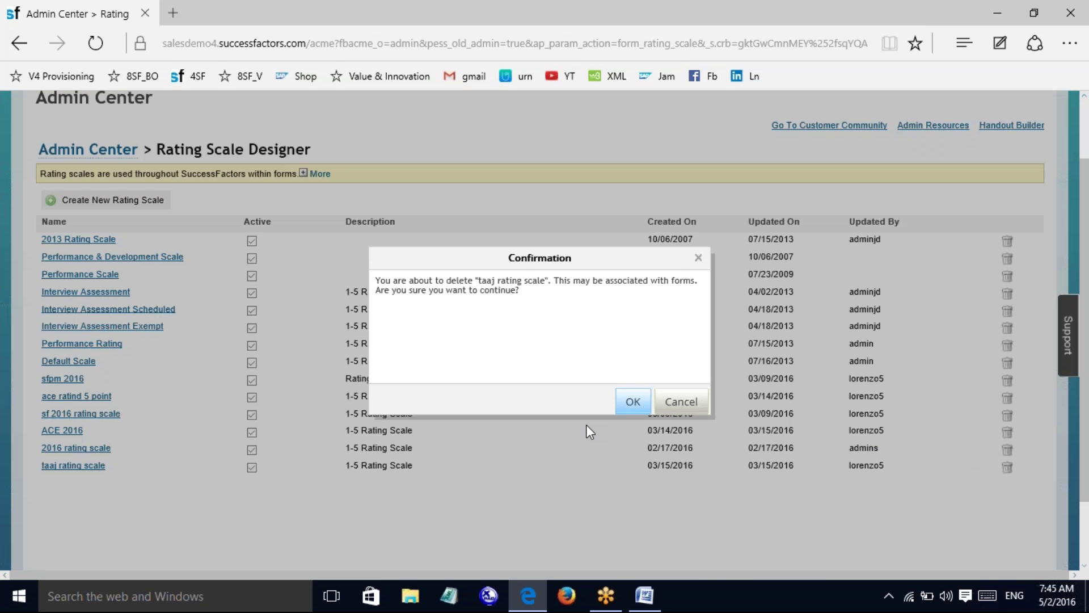
{"action": "left_click", "coordinate": [626, 402]}
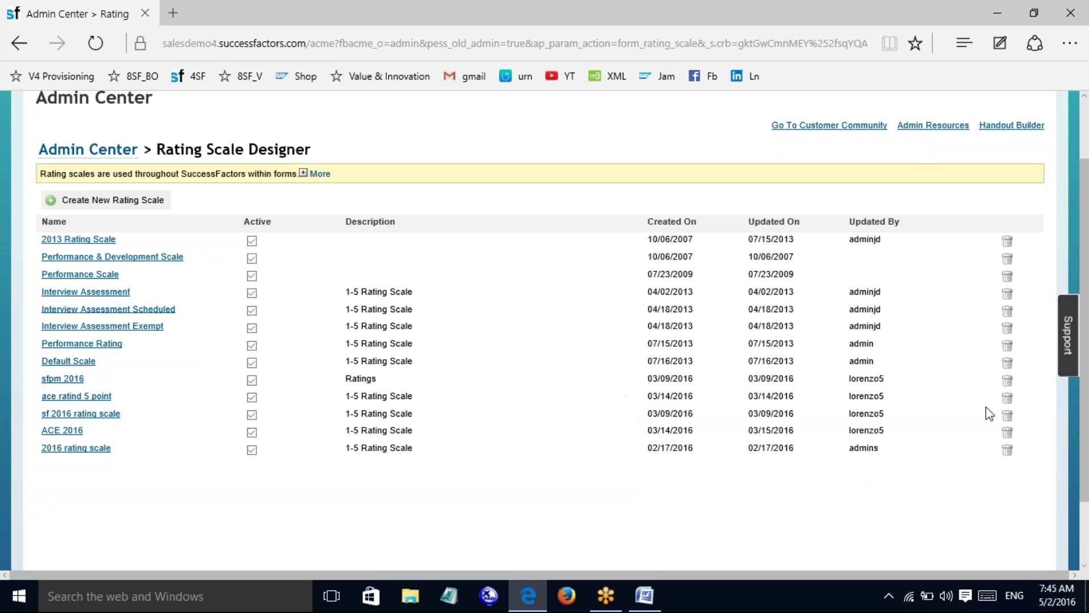
Delete the rating scales ACE 2016, sf 2016 rating scale, ace ratind 5 point and sfpm 2016
{"action": "left_click", "coordinate": [1007, 440]}
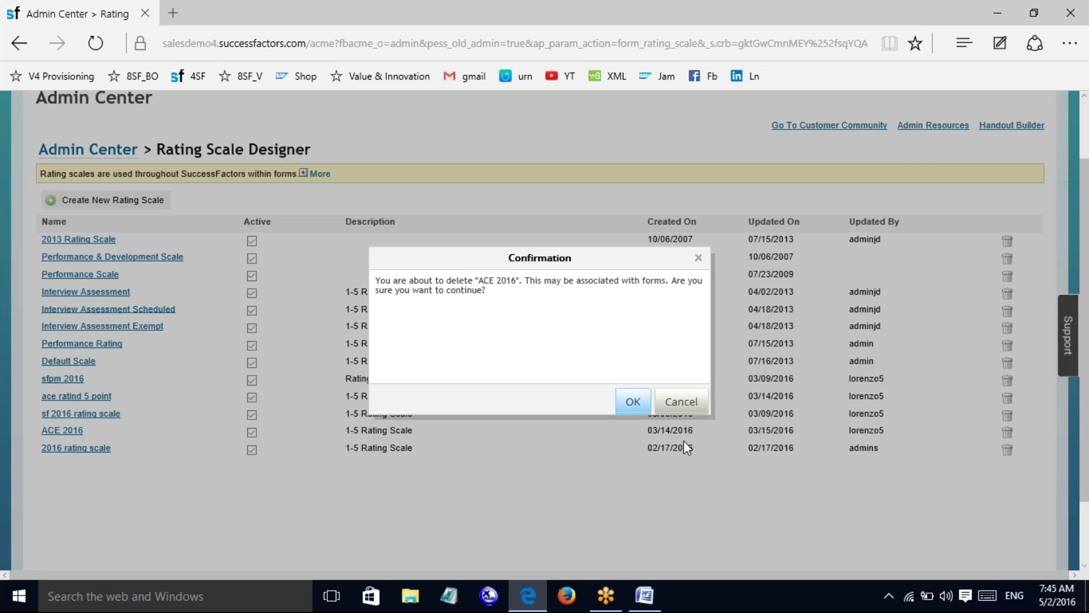
{"action": "left_click", "coordinate": [632, 402]}
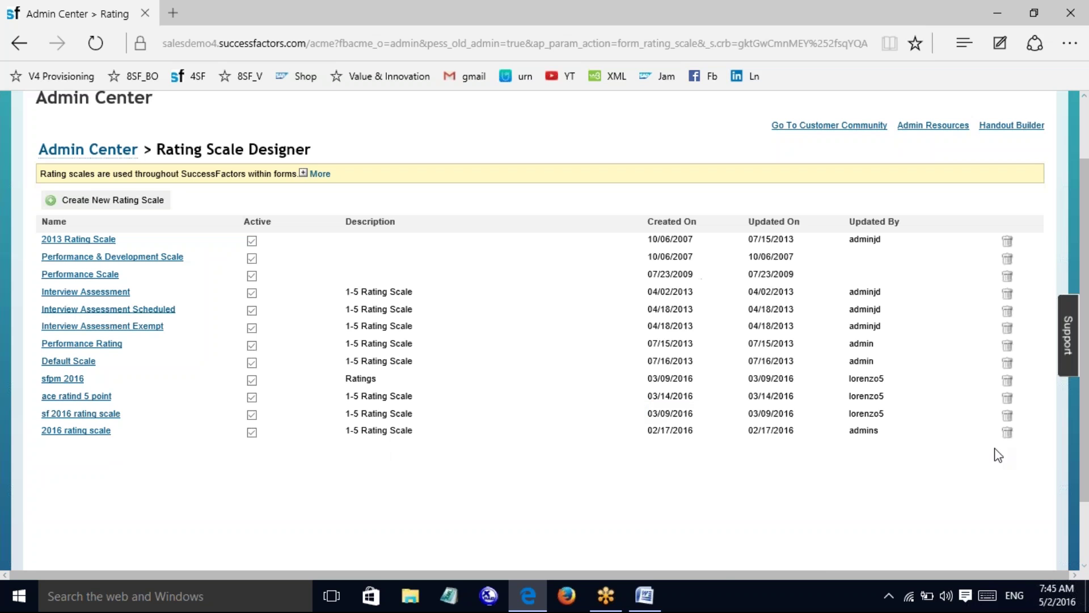
{"action": "left_click", "coordinate": [1008, 416]}
{"action": "left_click", "coordinate": [633, 402]}
{"action": "left_click", "coordinate": [1006, 398]}
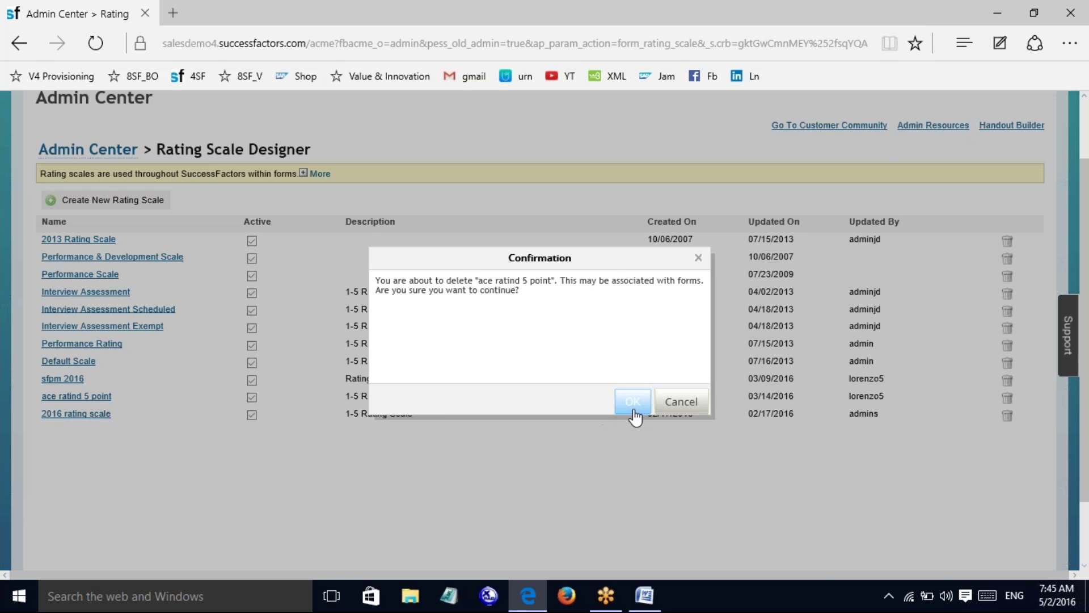
{"action": "left_click", "coordinate": [634, 407]}
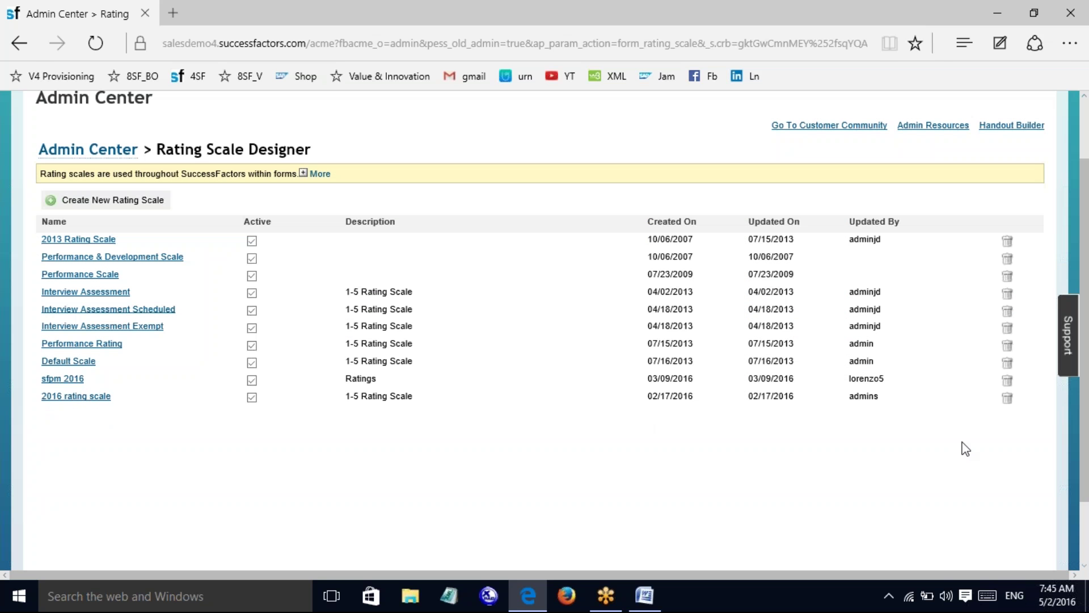
{"action": "left_click", "coordinate": [1008, 380]}
{"action": "left_click", "coordinate": [633, 406]}
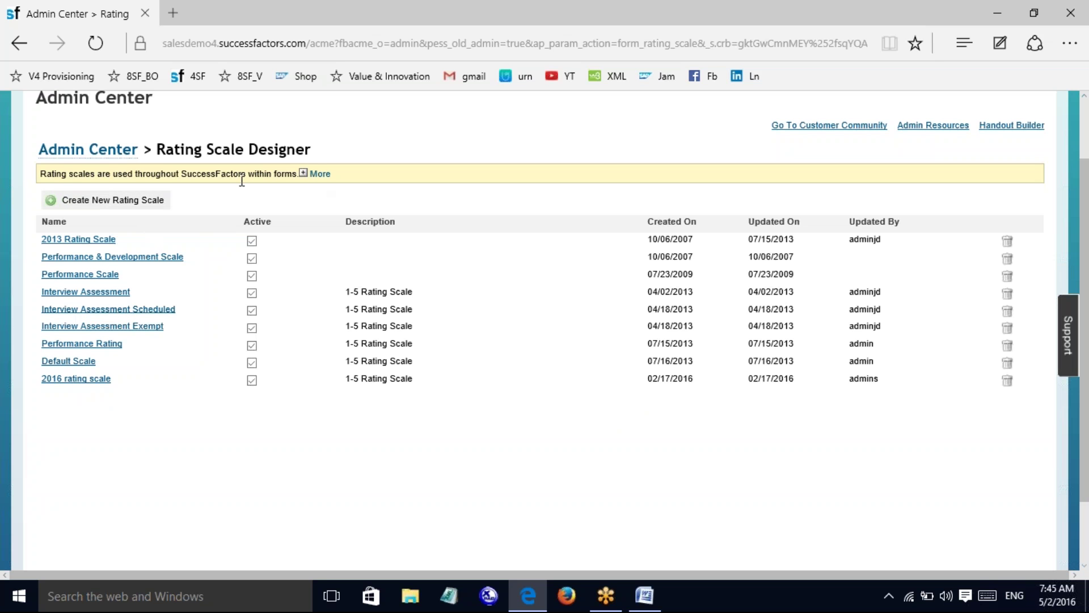
Expand the introductory note about rating scales to read its full text, and collapse it again
{"action": "left_click", "coordinate": [314, 174]}
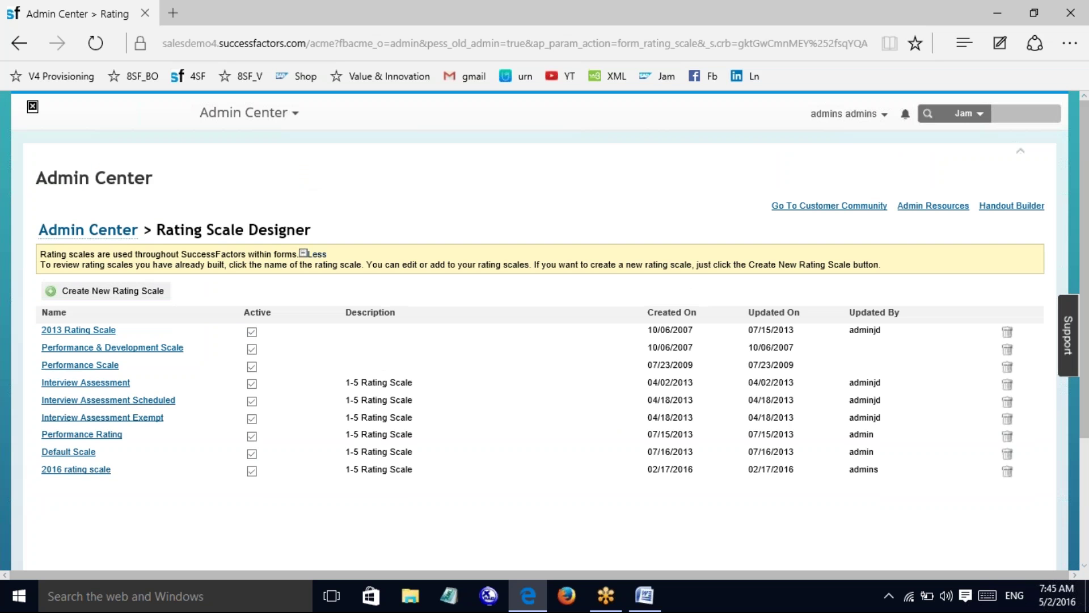
{"action": "left_click", "coordinate": [315, 255]}
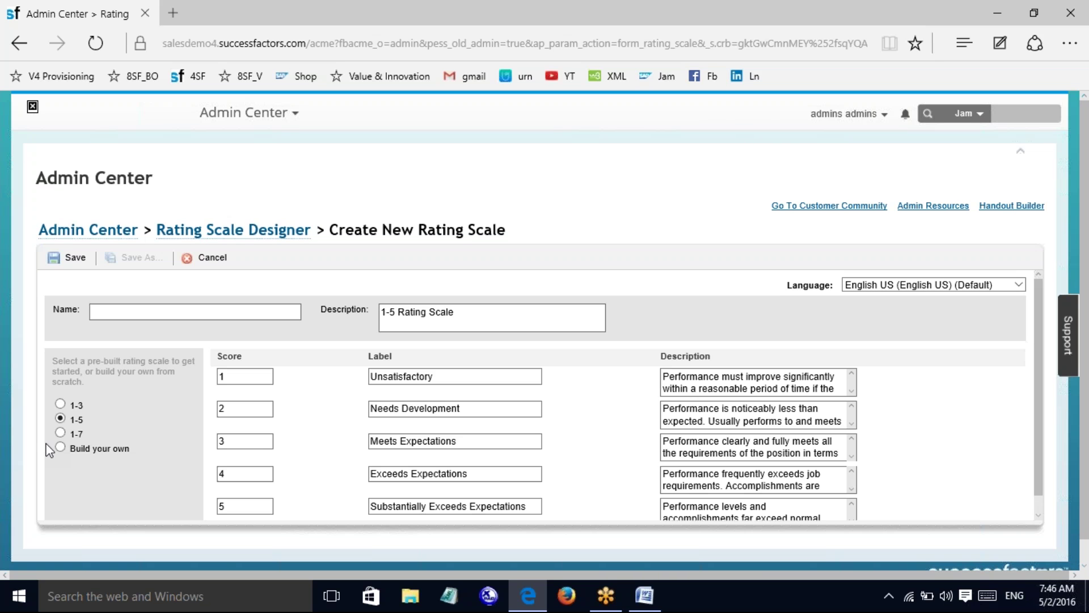
Apply the pre-built 1-3, 1-5 and 1-7 templates in turn to a new rating scale and review their scores and labels
{"action": "left_click", "coordinate": [60, 403]}
{"action": "left_click", "coordinate": [632, 402]}
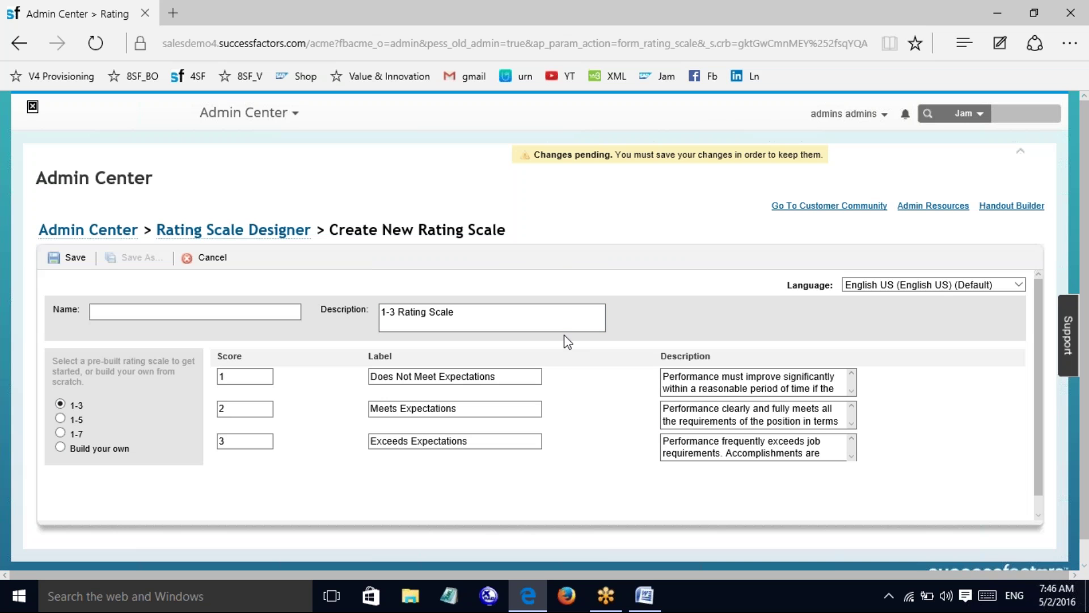
{"action": "left_click", "coordinate": [61, 418]}
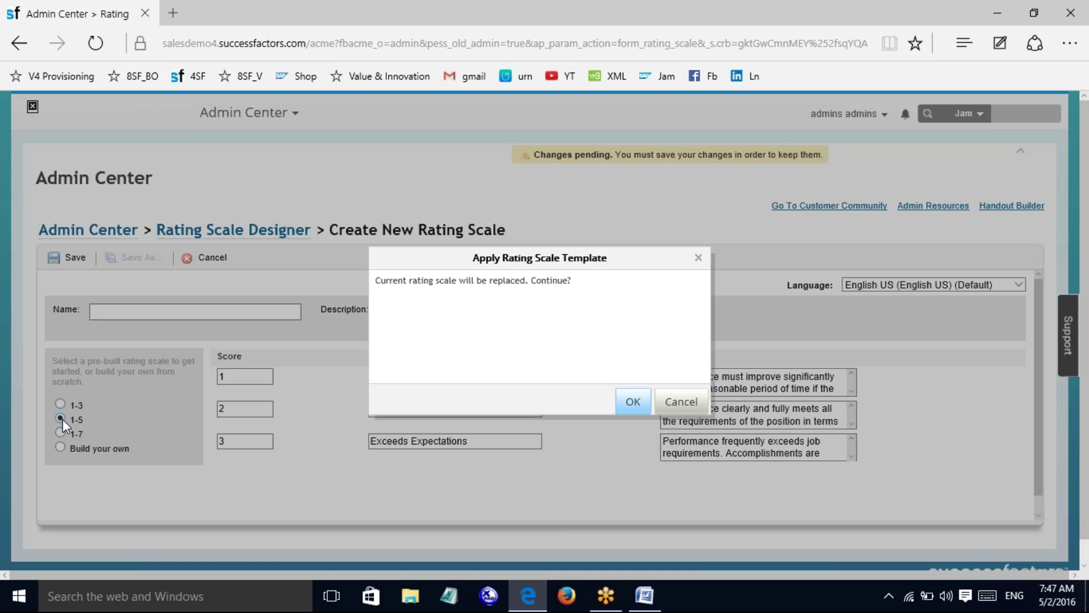
{"action": "left_click", "coordinate": [631, 406]}
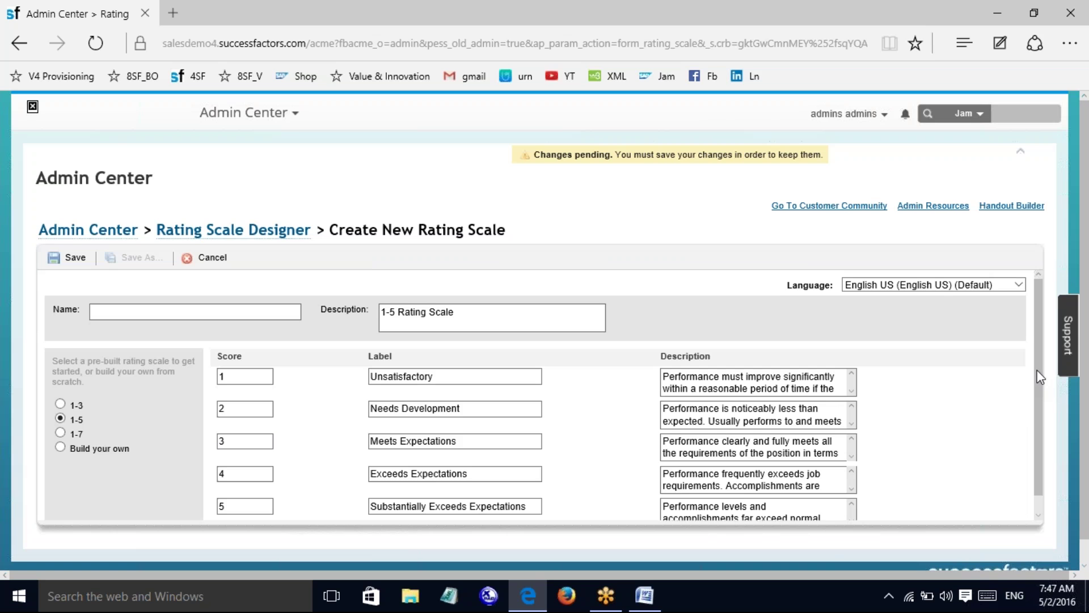
{"action": "scroll", "coordinate": [1040, 377], "scroll_direction": "down", "scroll_amount": 1}
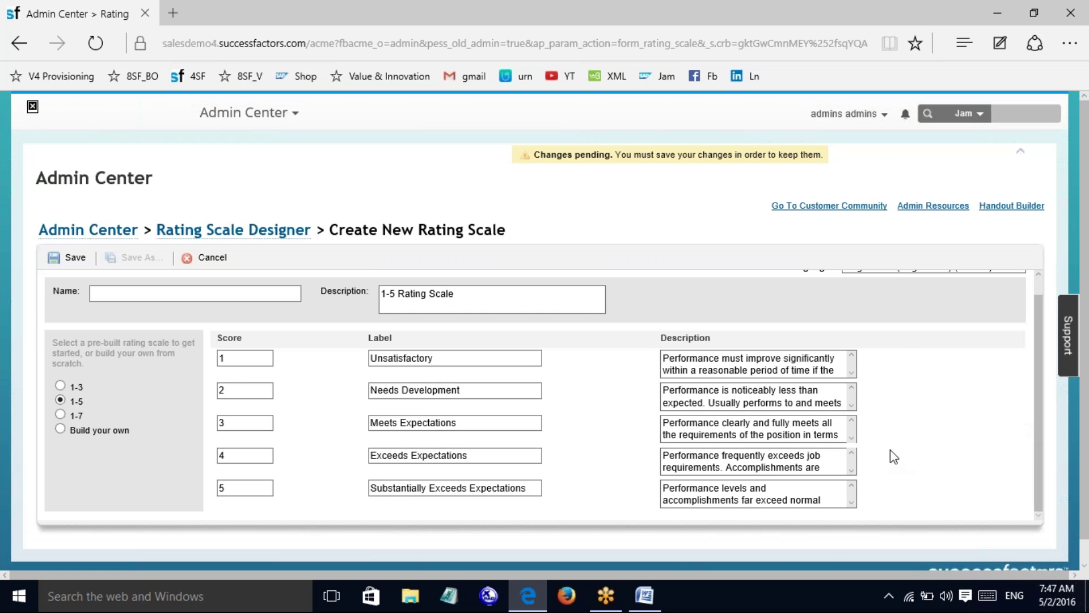
{"action": "left_click", "coordinate": [60, 415]}
{"action": "left_click", "coordinate": [633, 401]}
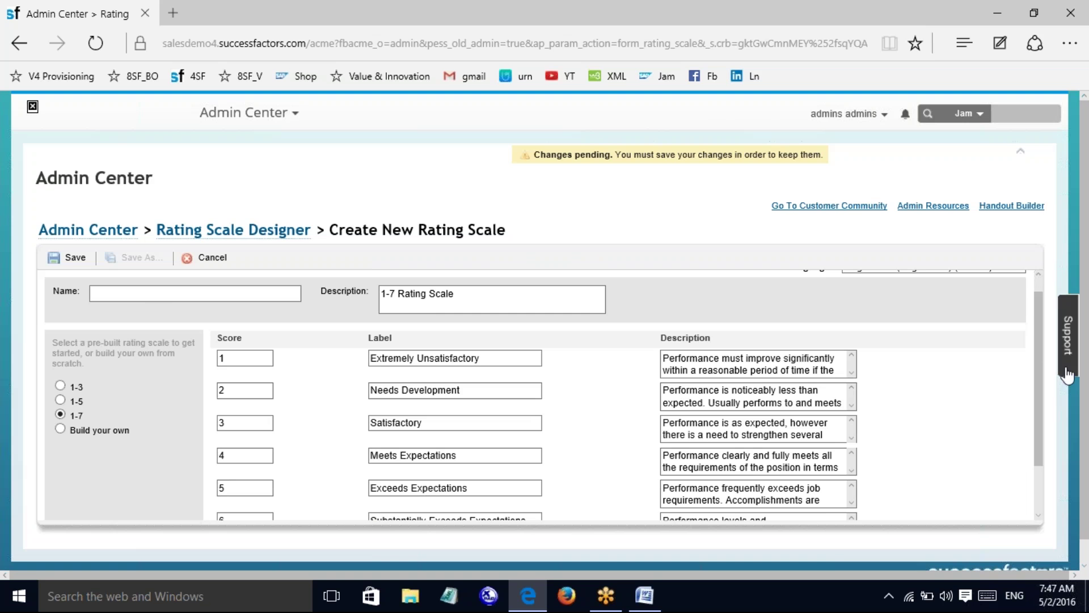
{"action": "scroll", "coordinate": [1036, 367], "scroll_direction": "down", "scroll_amount": 2}
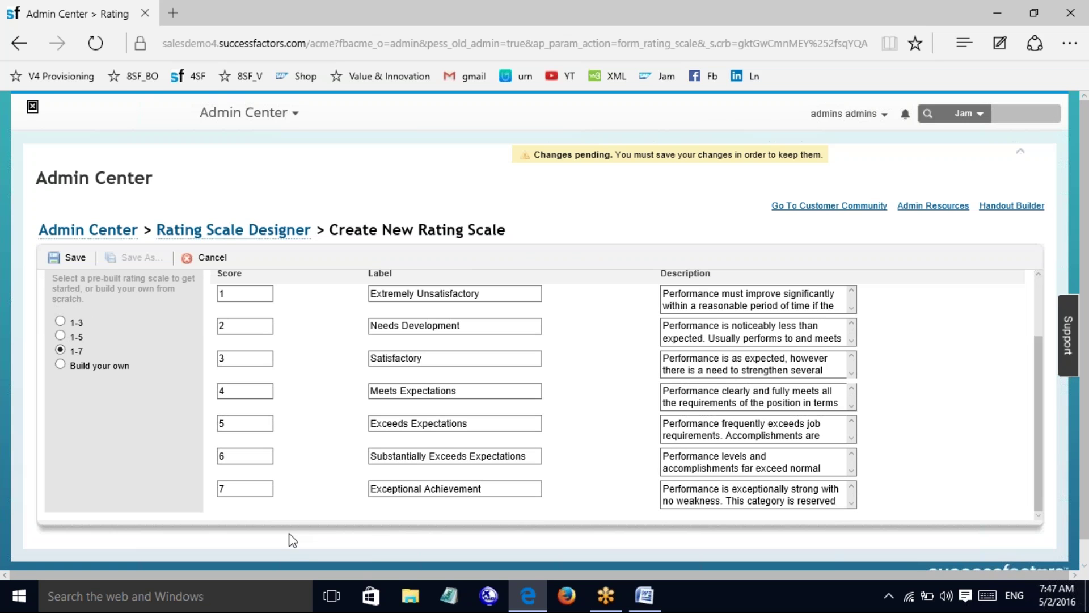
Switch the new rating scale to Build your own, add three blank score rows and delete three rows again
{"action": "left_click", "coordinate": [60, 364]}
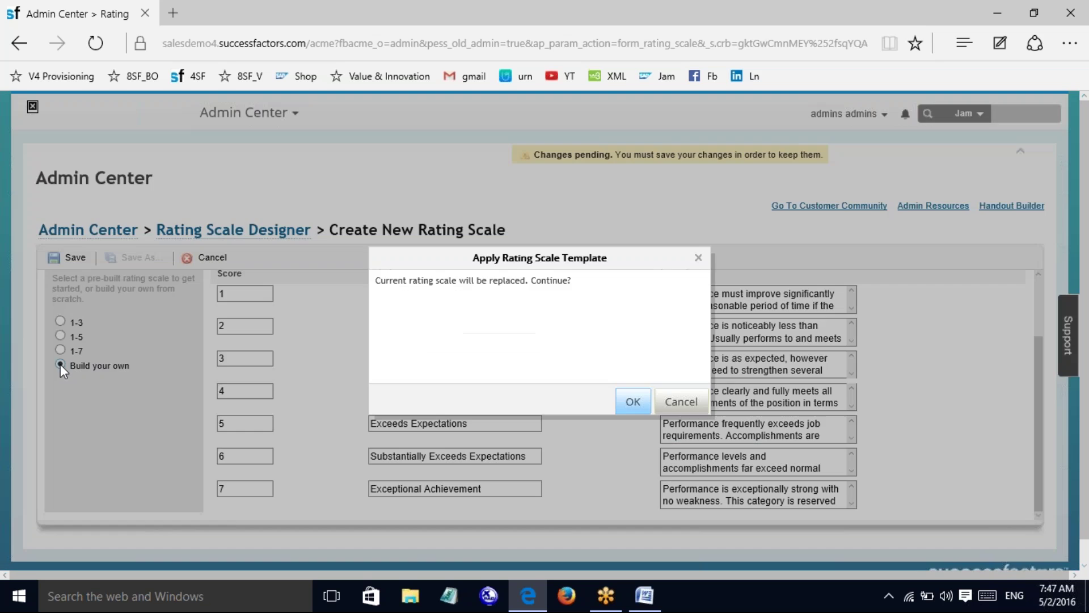
{"action": "left_click", "coordinate": [628, 404]}
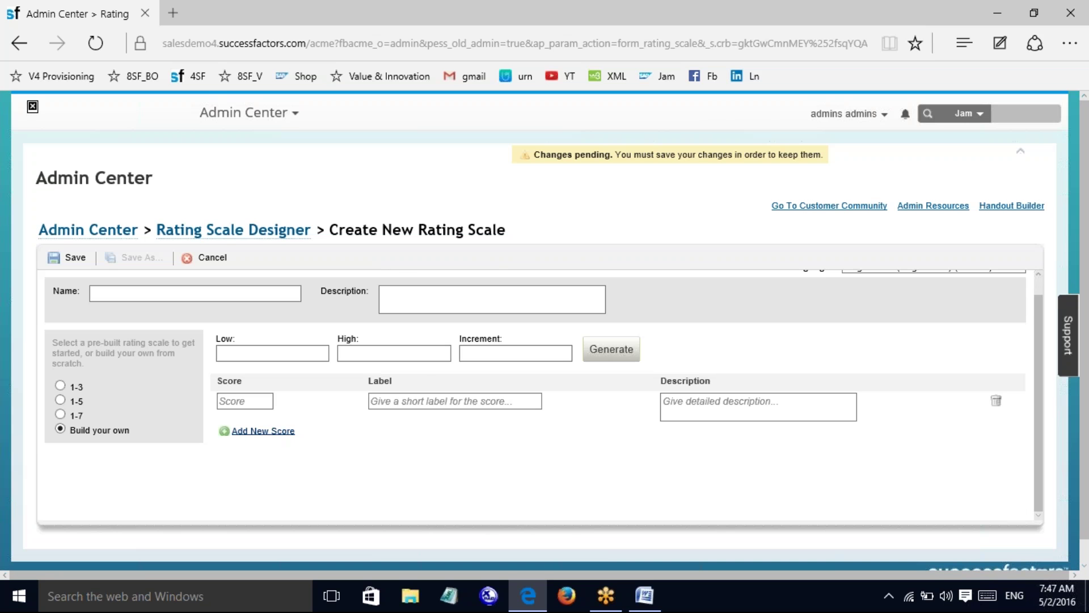
{"action": "left_click", "coordinate": [241, 432]}
{"action": "left_click", "coordinate": [267, 463]}
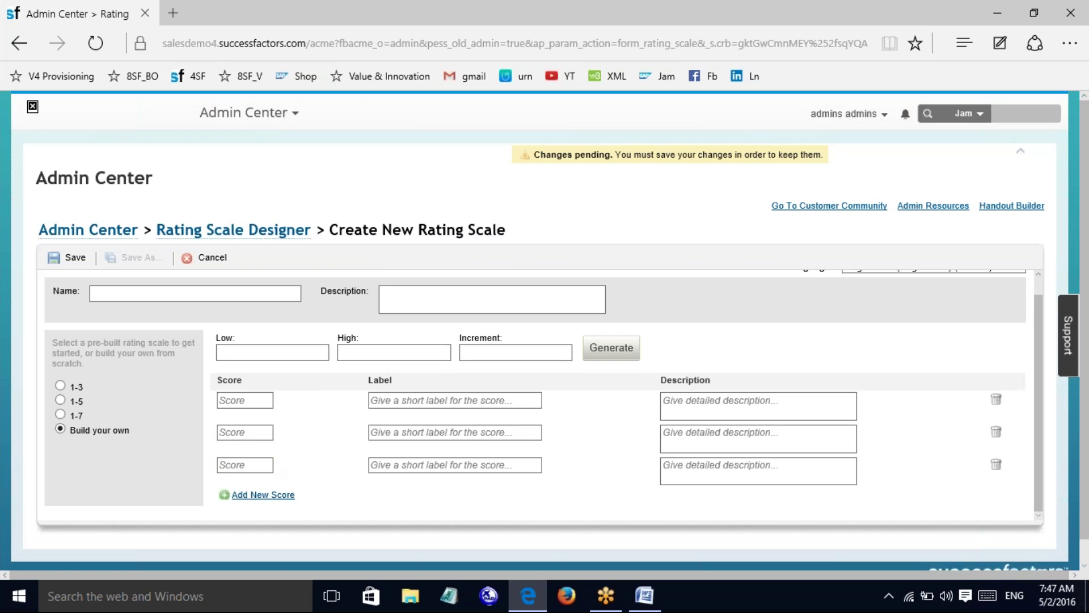
{"action": "left_click", "coordinate": [271, 496]}
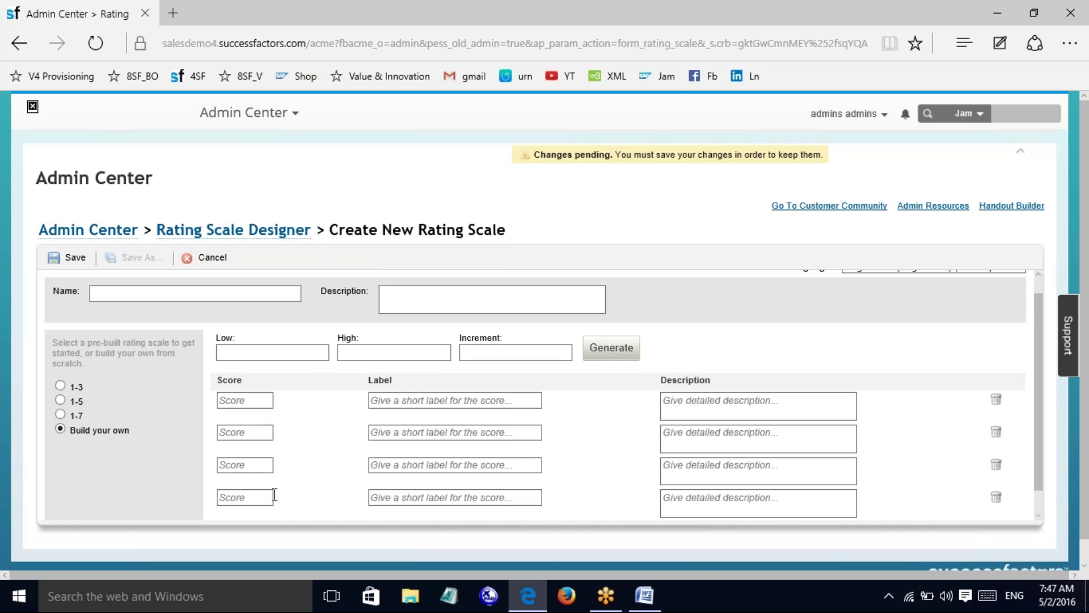
{"action": "left_click", "coordinate": [996, 400]}
{"action": "left_click", "coordinate": [996, 400]}
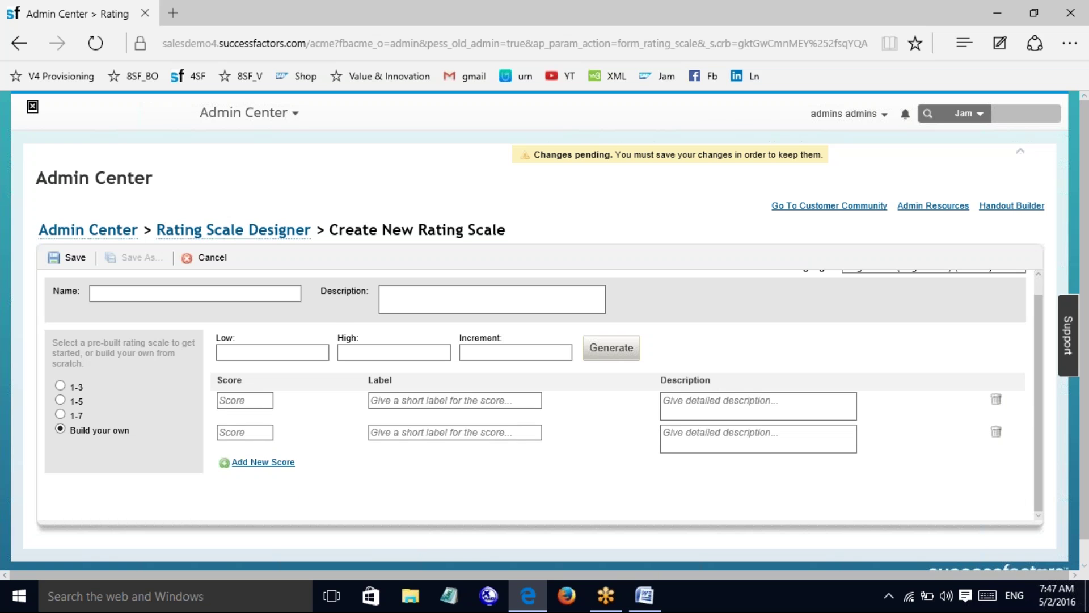
{"action": "left_click", "coordinate": [997, 400]}
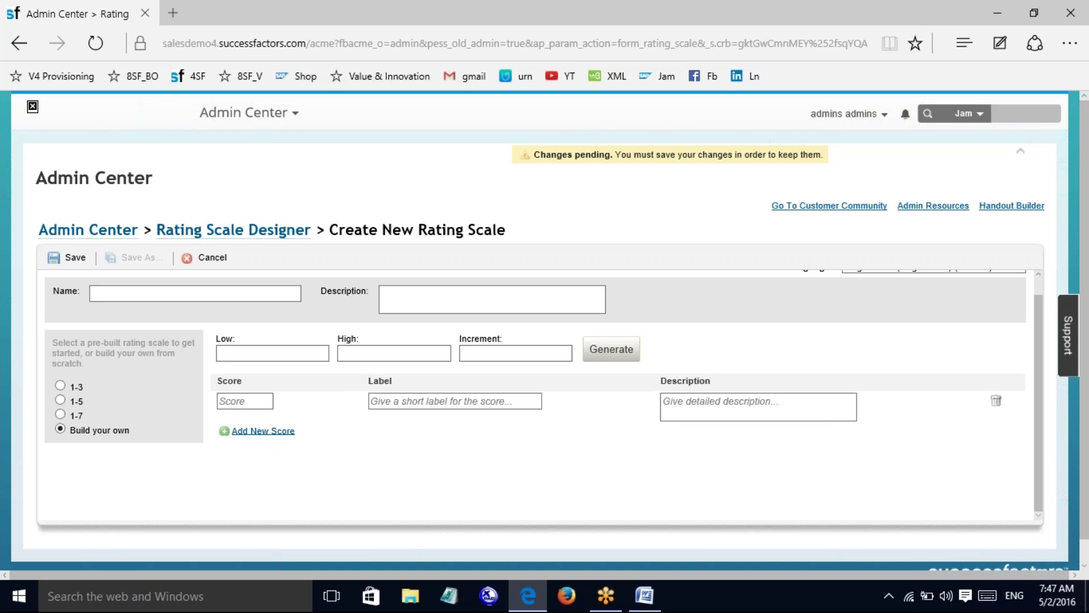
Apply the pre-built 1-5 template and replace it with the 1-7 template to compare their scores and labels
{"action": "left_click", "coordinate": [61, 401]}
{"action": "left_click", "coordinate": [630, 404]}
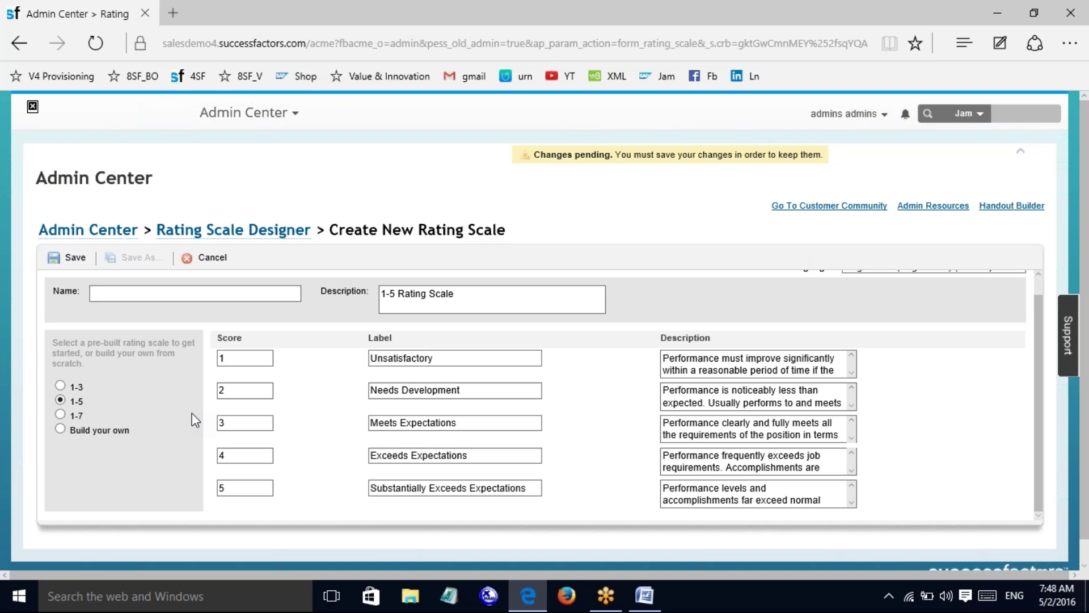
{"action": "left_click", "coordinate": [60, 414]}
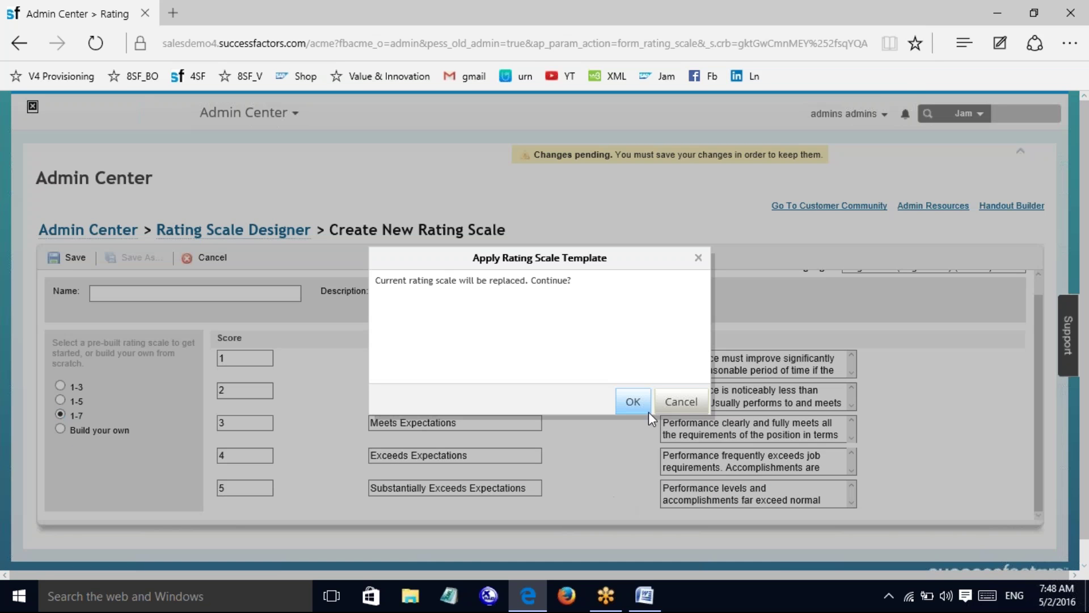
{"action": "left_click", "coordinate": [632, 401]}
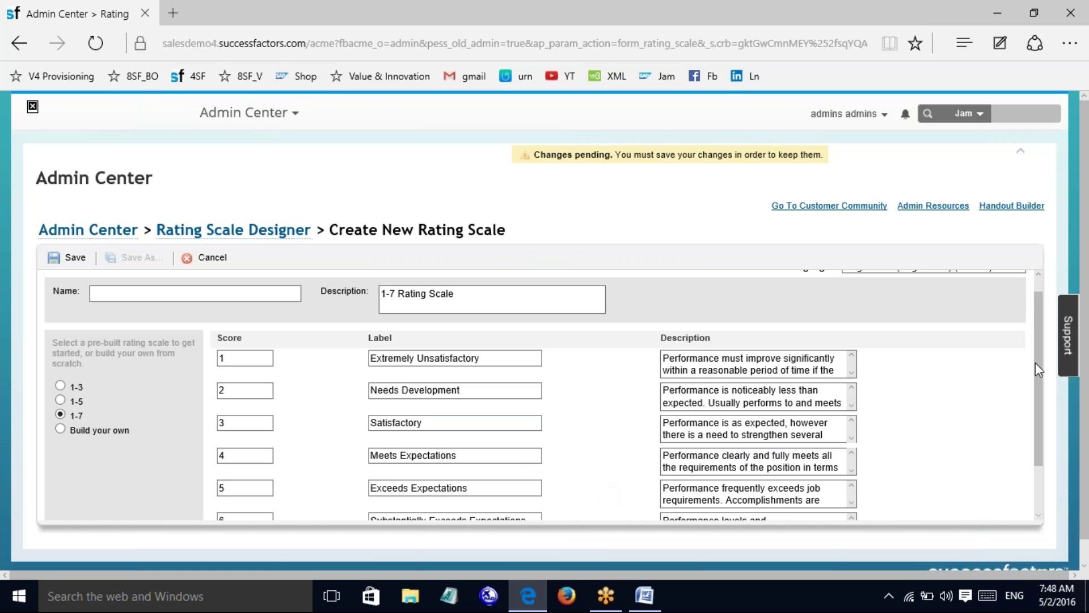
{"action": "scroll", "coordinate": [1040, 374], "scroll_direction": "down", "scroll_amount": 2}
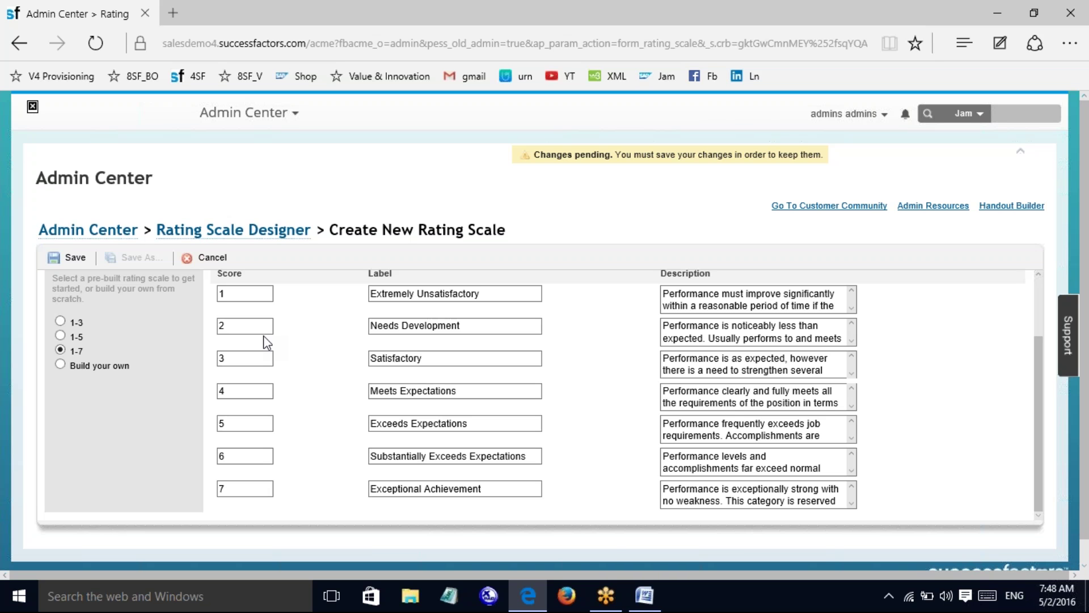
Apply the pre-built 1-5 template to the new rating scale and try to save it under the name "2016 rating scale"
{"action": "left_click", "coordinate": [60, 335]}
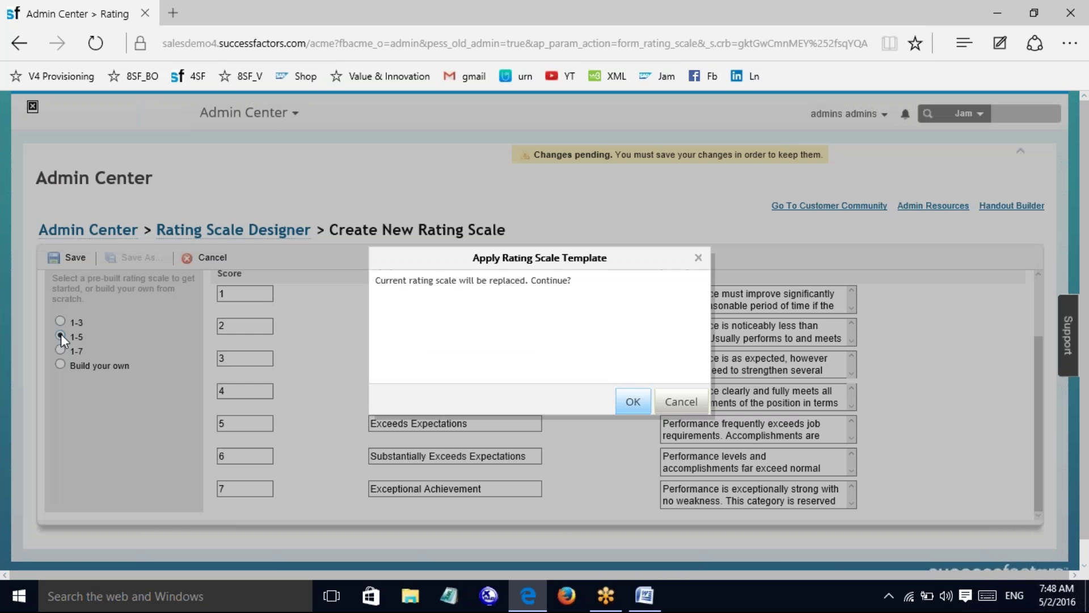
{"action": "left_click", "coordinate": [631, 401]}
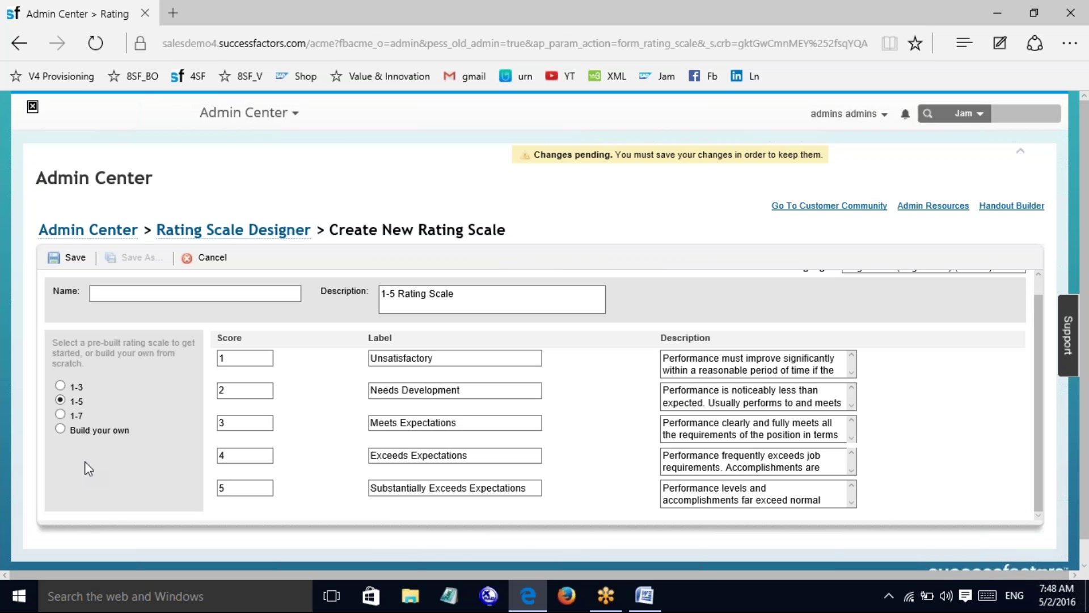
{"action": "left_click", "coordinate": [165, 294]}
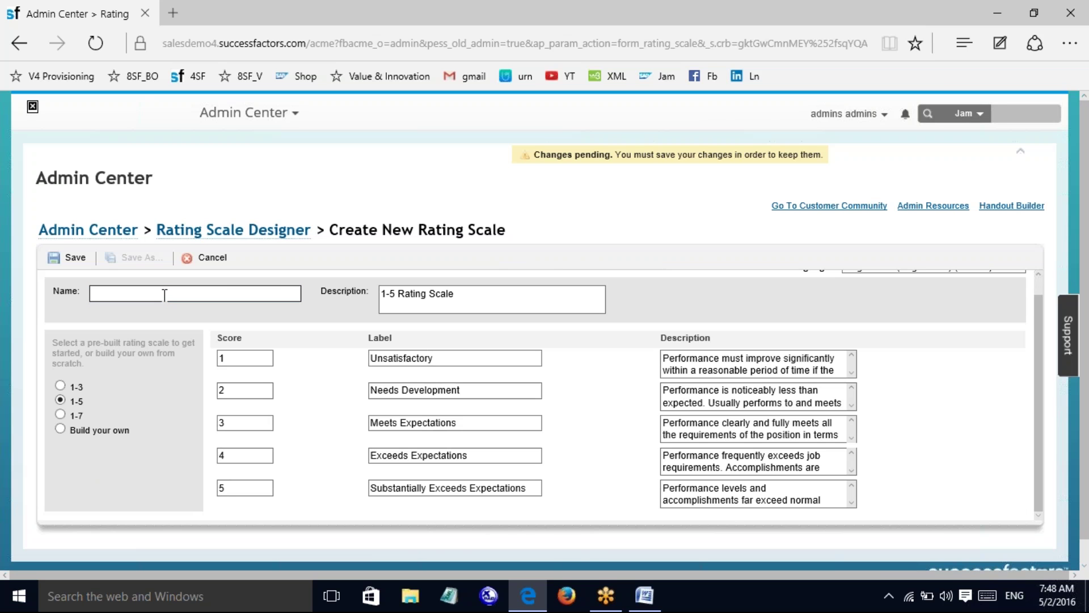
{"action": "type", "text": "2016 rating scale"}
{"action": "left_click_drag", "start_coordinate": [1037, 421], "coordinate": [1031, 370]}
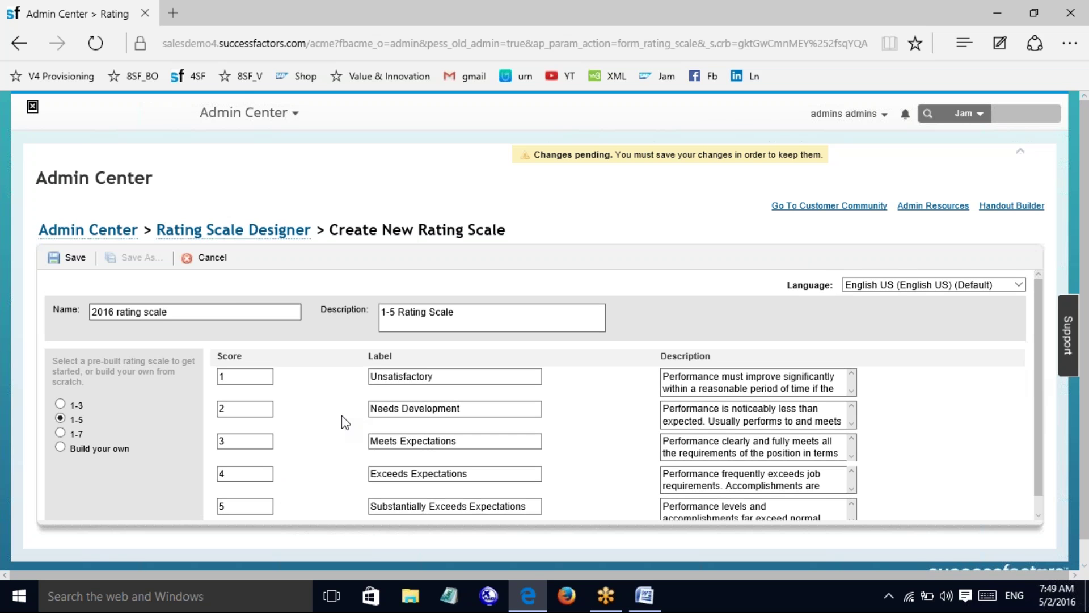
{"action": "left_click", "coordinate": [67, 259]}
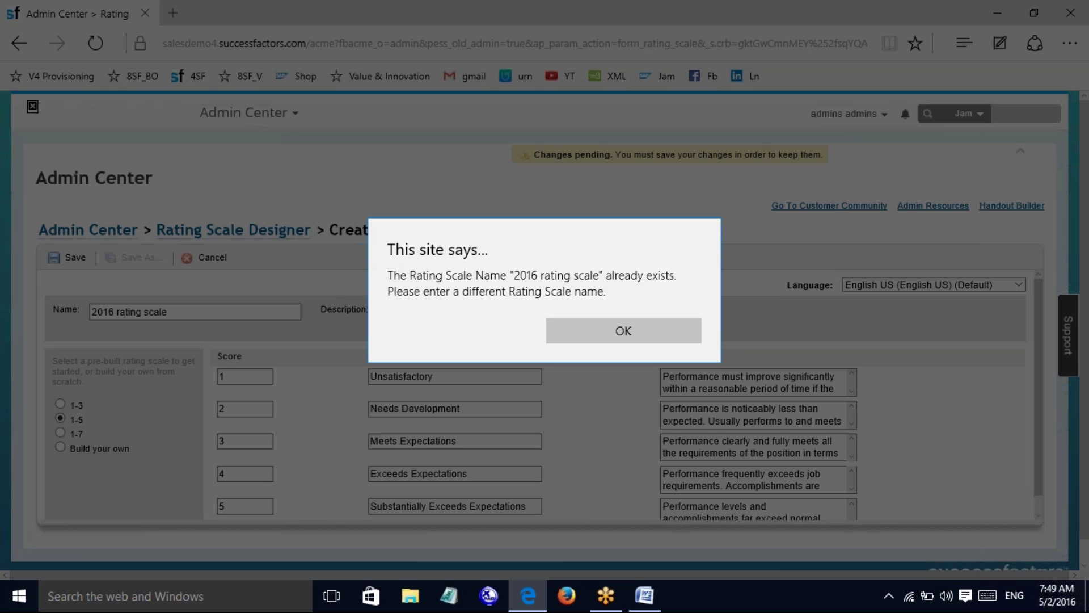
{"action": "left_click", "coordinate": [619, 336]}
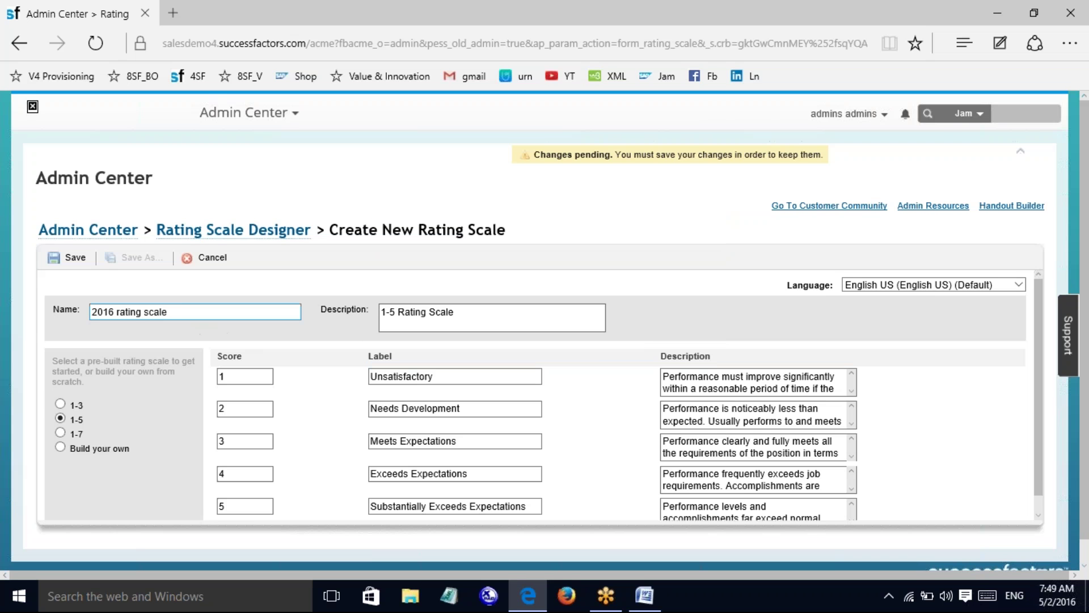
Rename the new rating scale to "Rating scale 2017" and save it
{"action": "left_click", "coordinate": [183, 309]}
{"action": "key", "text": "BackSpace"}
{"action": "key", "text": "BackSpace"}
{"action": "key", "text": "BackSpace"}
{"action": "key", "text": "BackSpace"}
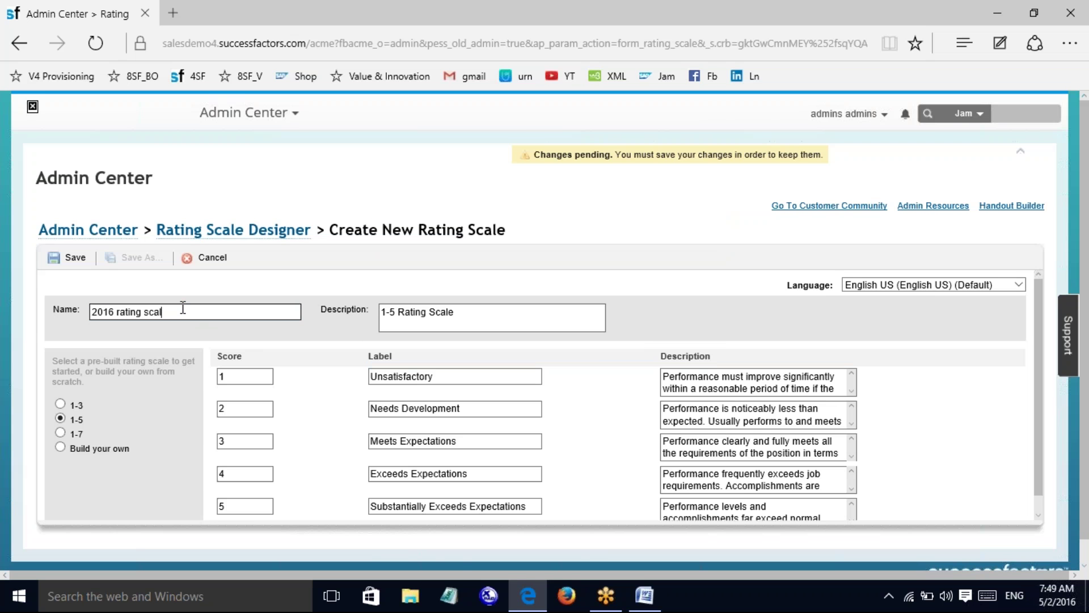
{"action": "key", "text": "BackSpace"}
{"action": "key", "text": "BackSpace"}
{"action": "key", "text": "BackSpace"}
{"action": "key", "text": "BackSpace"}
{"action": "key", "text": "BackSpace"}
{"action": "key", "text": "BackSpace"}
{"action": "key", "text": "BackSpace"}
{"action": "key", "text": "BackSpace"}
{"action": "key", "text": "BackSpace"}
{"action": "key", "text": "BackSpace"}
{"action": "key", "text": "BackSpace"}
{"action": "key", "text": "BackSpace"}
{"action": "key", "text": "BackSpace"}
{"action": "type", "text": "Rating scake"}
{"action": "key", "text": "BackSpace"}
{"action": "key", "text": "BackSpace"}
{"action": "type", "text": "le 2017"}
{"action": "left_click", "coordinate": [68, 257]}
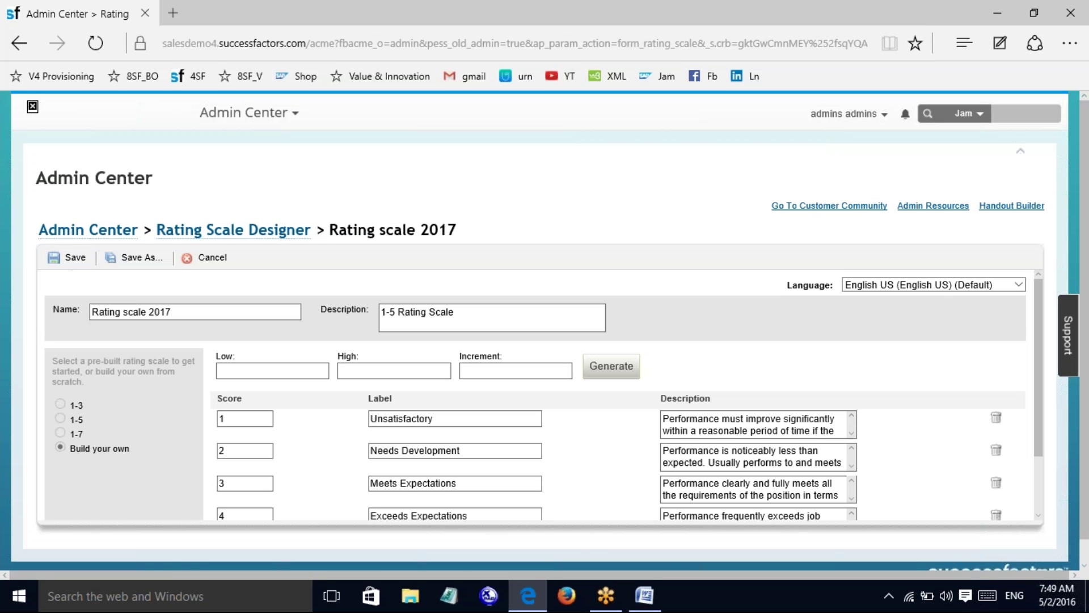
Return to the Admin Center home page and reopen the Performance Management rating scales list
{"action": "left_click", "coordinate": [91, 229]}
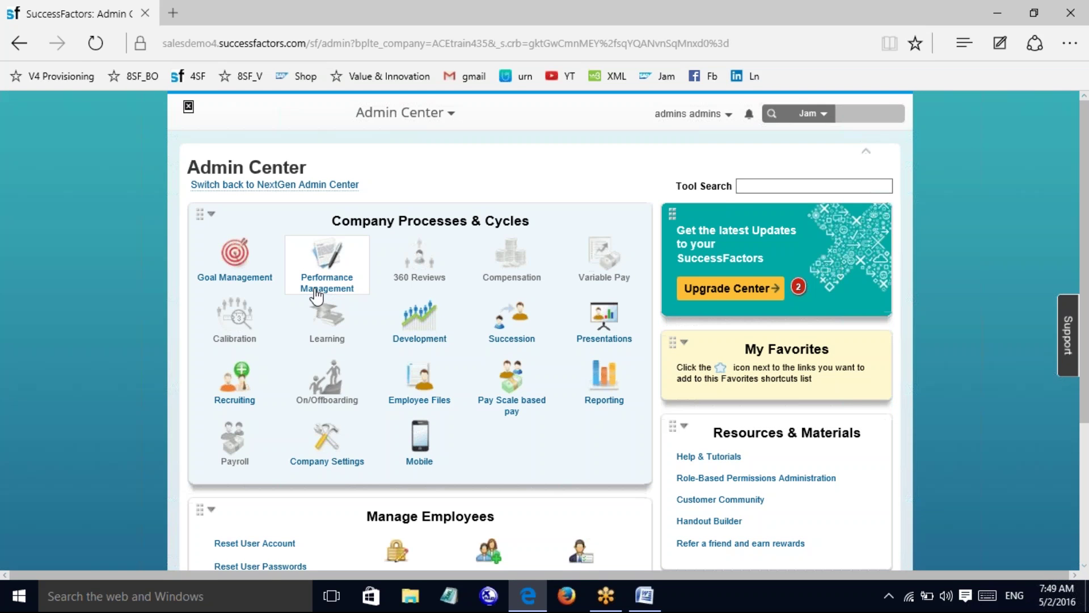
{"action": "mouse_move", "coordinate": [315, 291]}
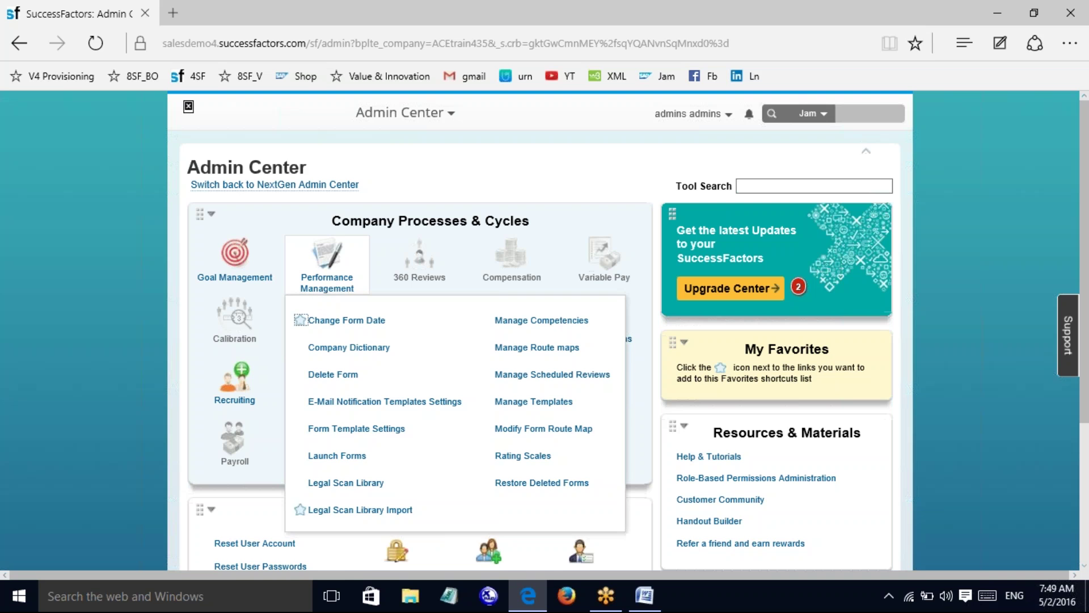
{"action": "left_click", "coordinate": [533, 462]}
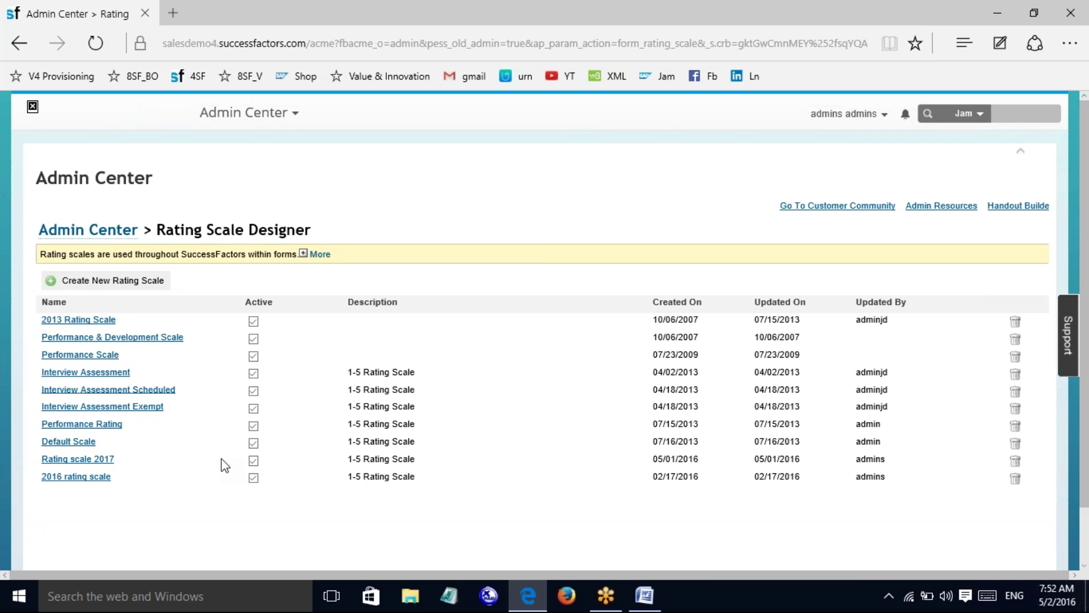
Switch to the Word document and write the list items "1.rating scale" and "2.route maps" on separate lines
{"action": "left_click", "coordinate": [647, 596]}
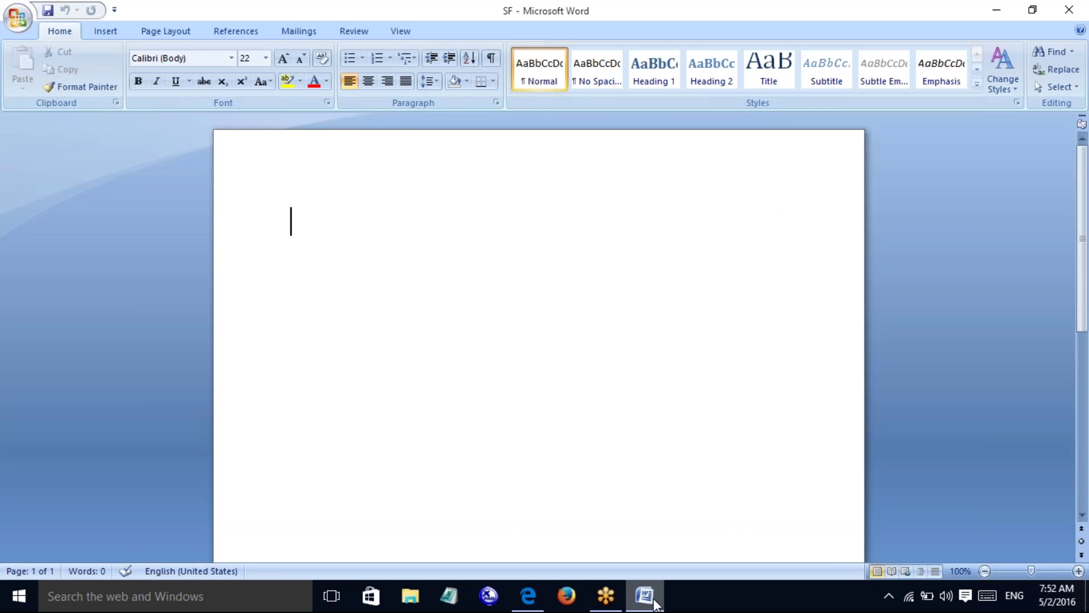
{"action": "type", "text": "1.rating scale"}
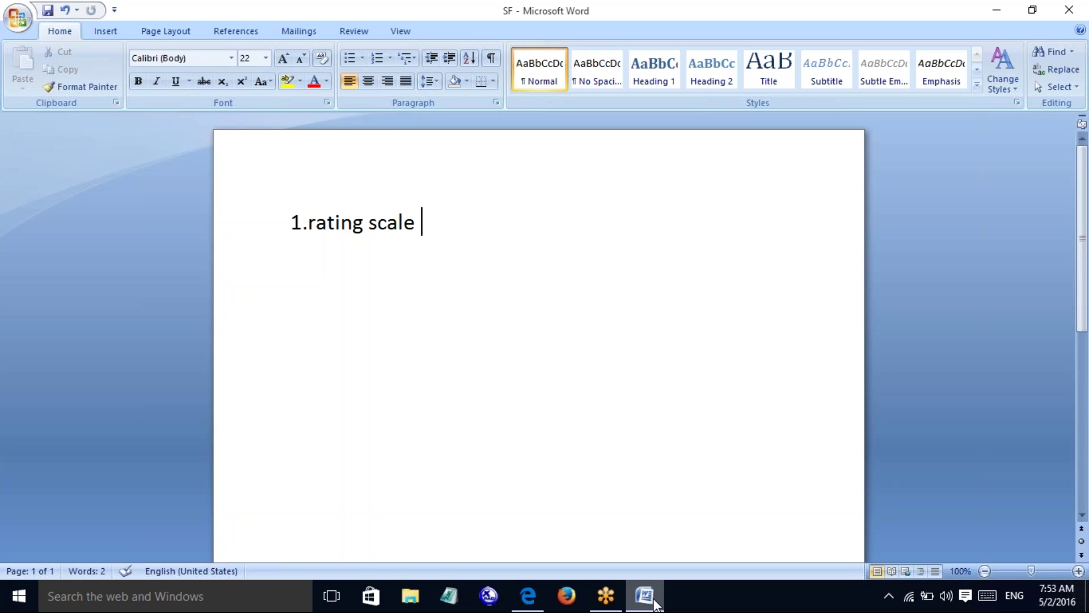
{"action": "key", "text": "Return"}
{"action": "type", "text": "2."}
{"action": "type", "text": "route"}
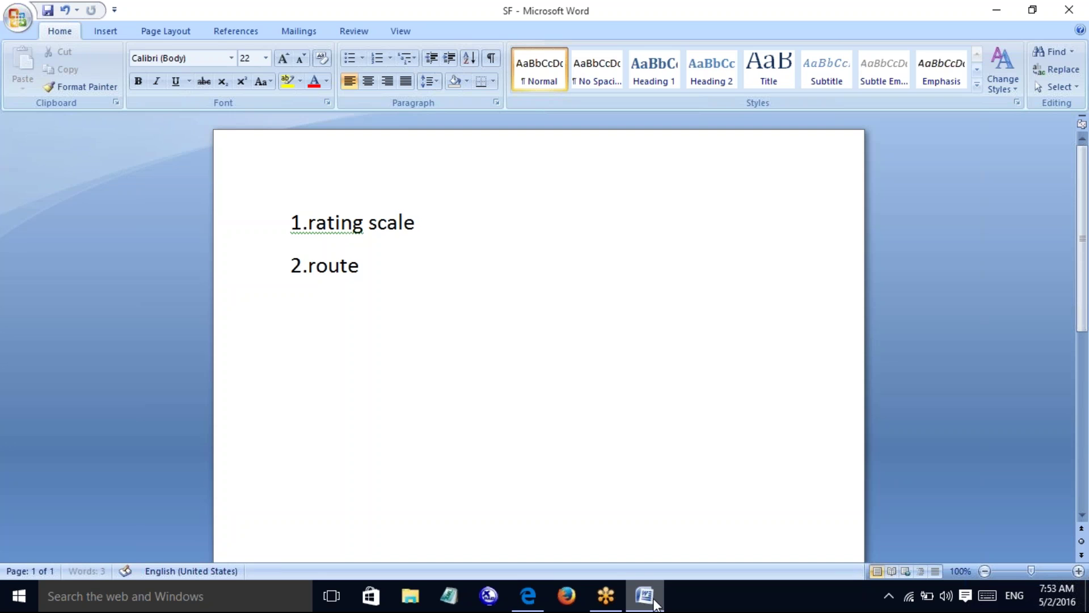
{"action": "type", "text": " maps"}
{"action": "key", "text": "Return"}
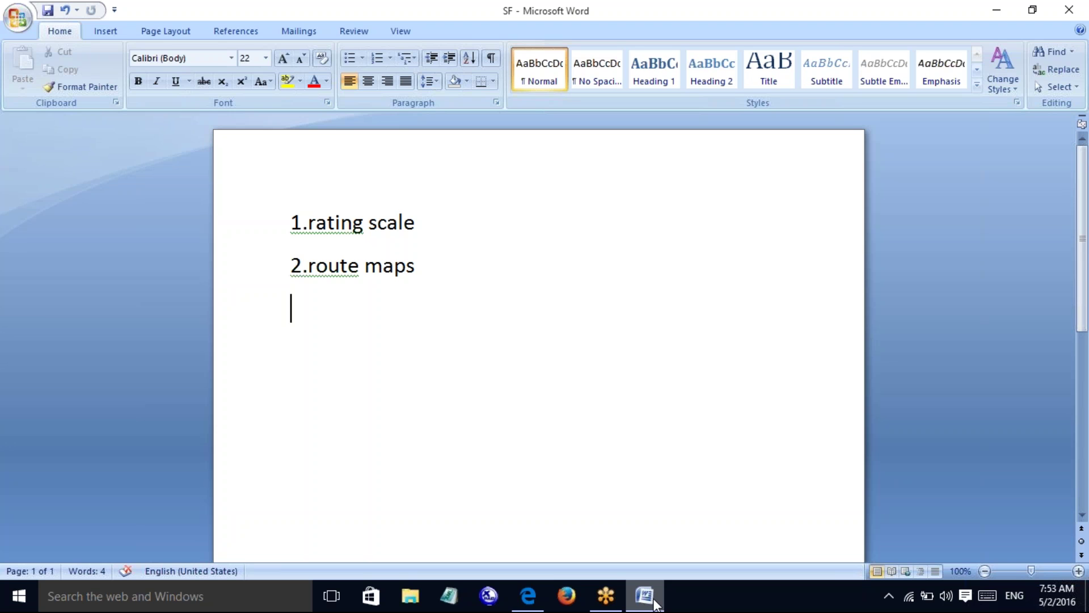
{"action": "key", "text": "Up"}
{"action": "key", "text": "Right"}
{"action": "key", "text": "Right"}
{"action": "key", "text": "Right"}
{"action": "key", "text": "Right"}
{"action": "key", "text": "Right"}
{"action": "key", "text": "Right"}
{"action": "key", "text": "Right"}
{"action": "key", "text": "Right"}
{"action": "key", "text": "Right"}
{"action": "key", "text": "Right"}
{"action": "key", "text": "Right"}
{"action": "key", "text": "Right"}
Switch back to SuccessFactors in the browser and open the Performance Management route map list from the Admin Center
{"action": "left_click", "coordinate": [528, 597]}
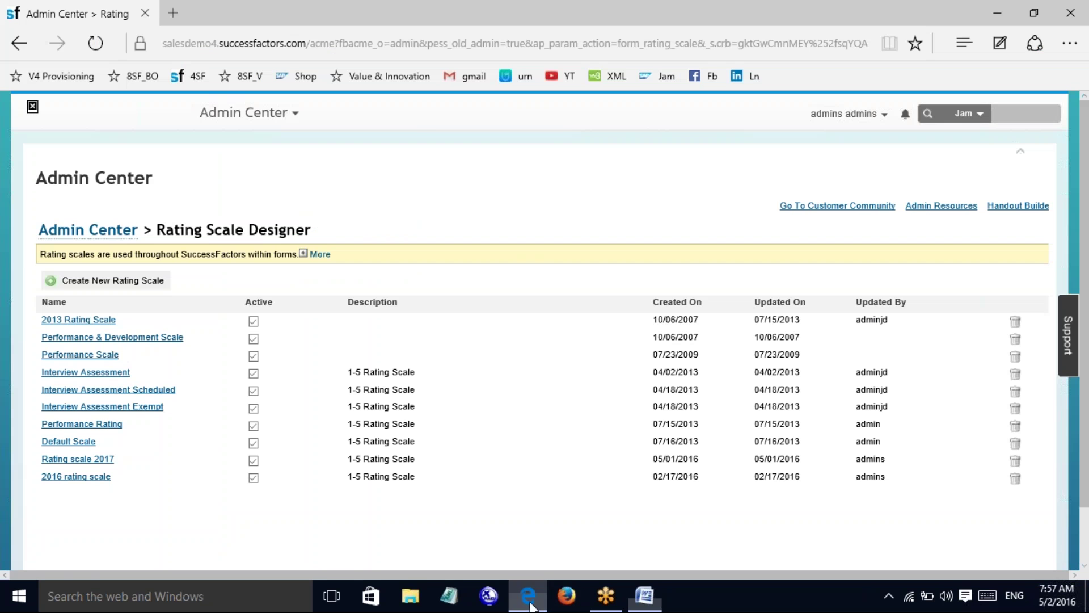
{"action": "left_click", "coordinate": [114, 231]}
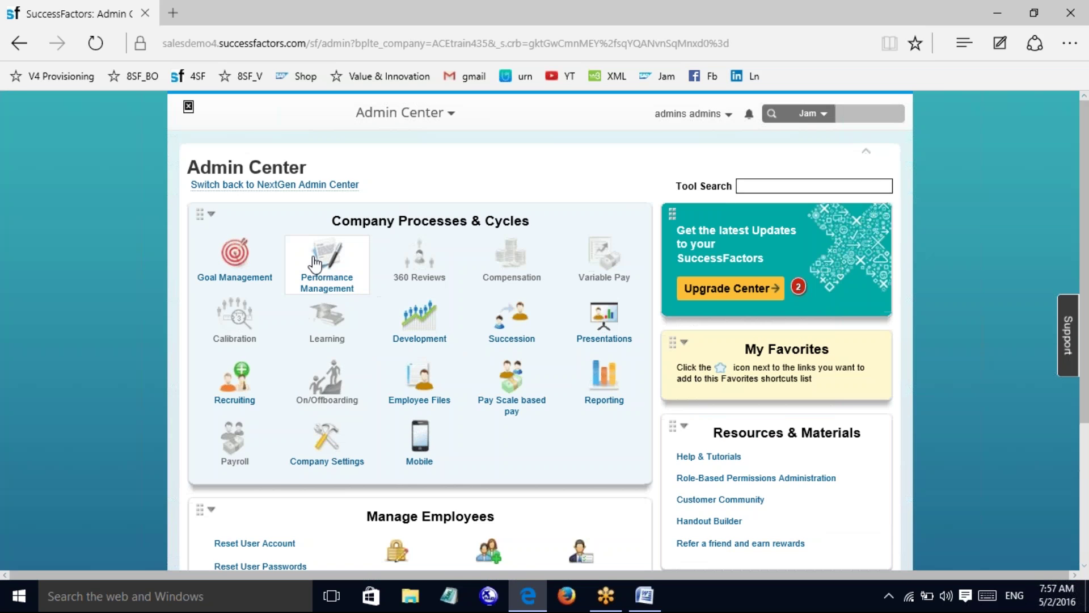
{"action": "left_click", "coordinate": [315, 262]}
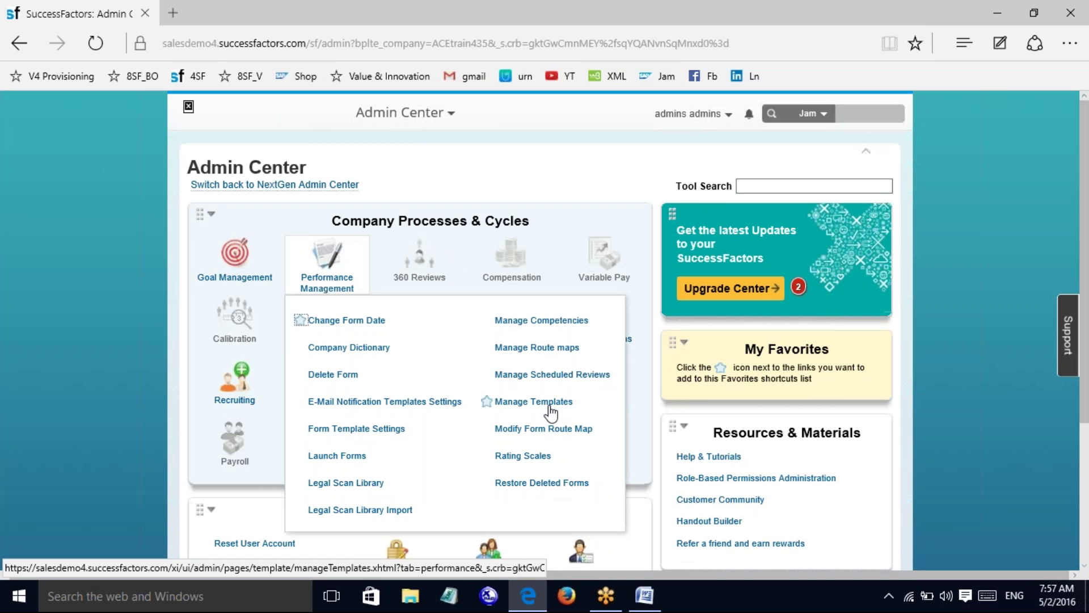
{"action": "left_click", "coordinate": [543, 350]}
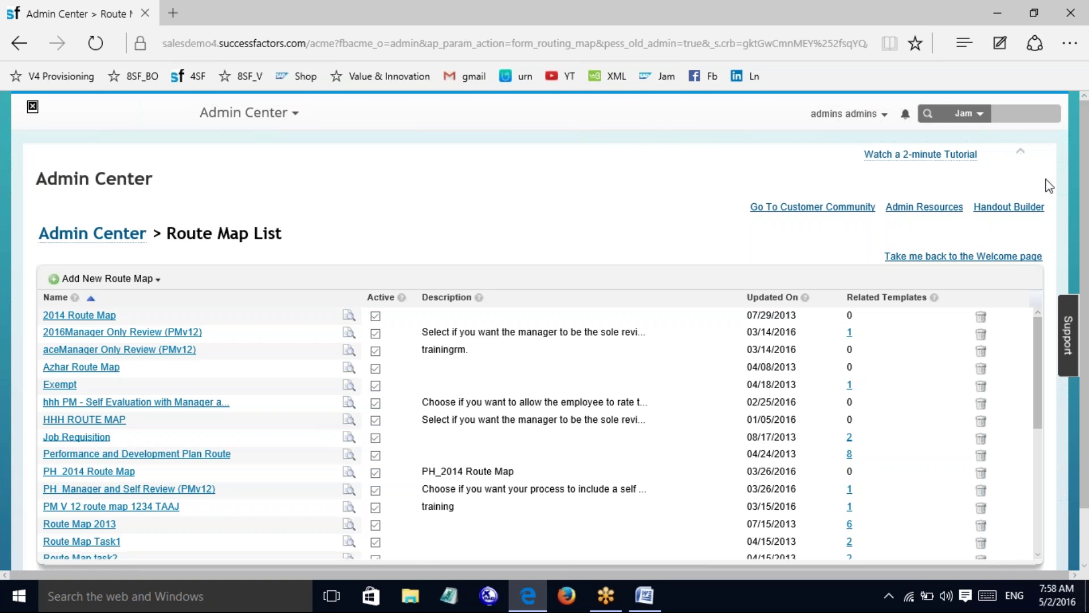
Look at the options for adding a new route map and browse the existing route maps from first to last
{"action": "scroll", "coordinate": [1086, 252], "scroll_direction": "down", "scroll_amount": 1}
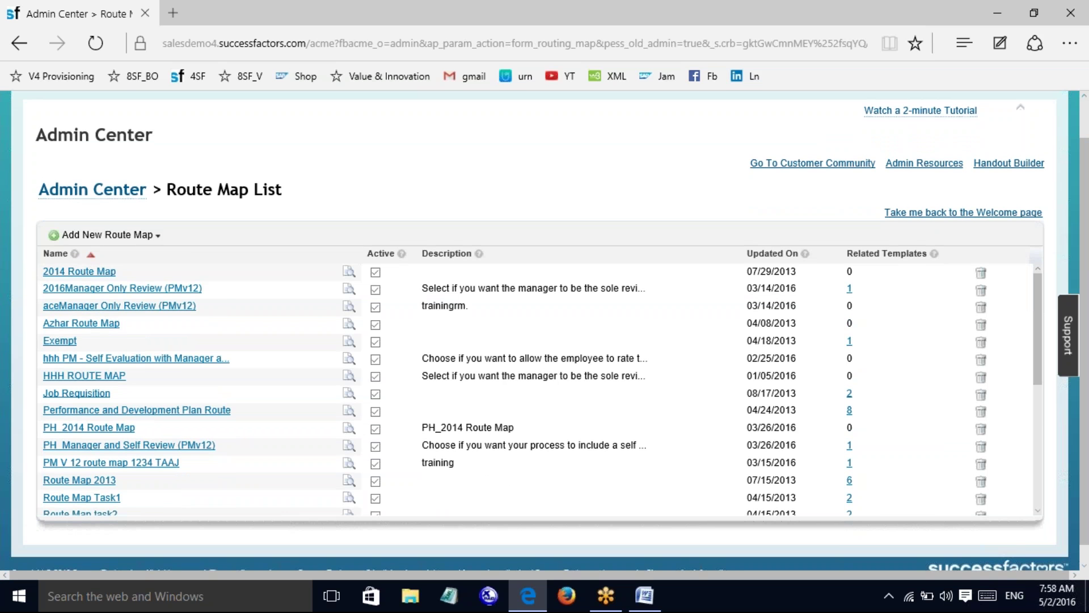
{"action": "left_click", "coordinate": [162, 239]}
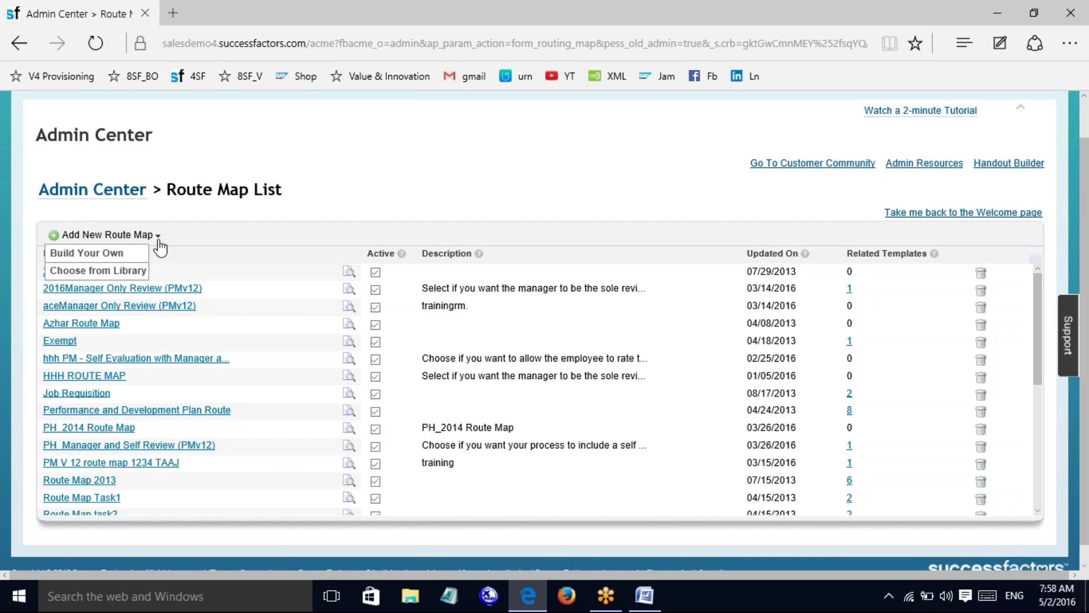
{"action": "left_click", "coordinate": [125, 271]}
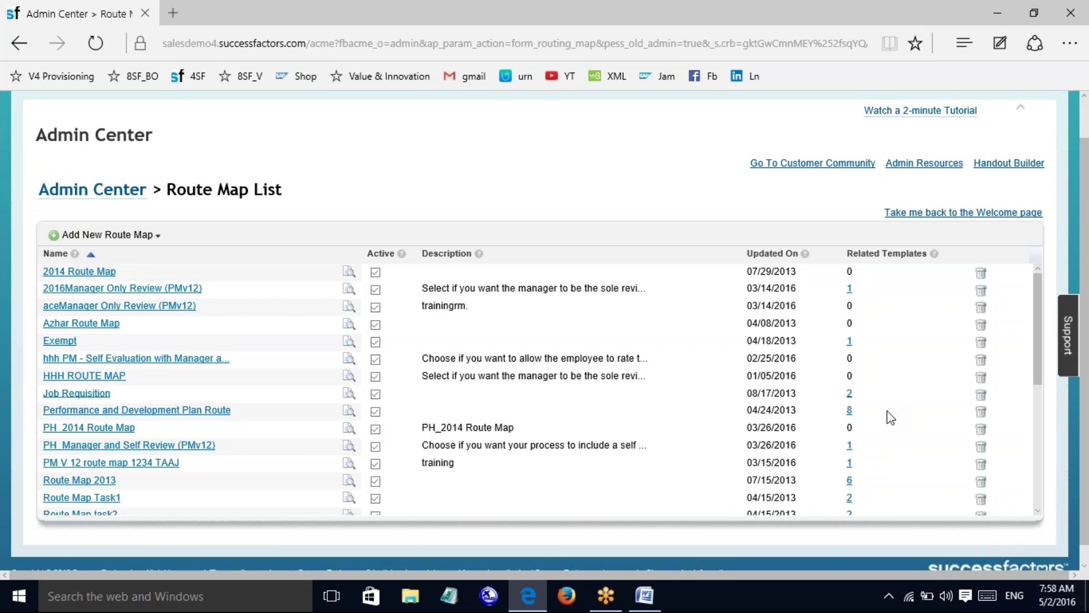
{"action": "mouse_move", "coordinate": [885, 410]}
{"action": "left_mouse_down"}
{"action": "mouse_move", "coordinate": [860, 390]}
{"action": "mouse_move", "coordinate": [872, 423]}
{"action": "left_mouse_up"}
{"action": "left_click", "coordinate": [872, 423]}
{"action": "left_click_drag", "start_coordinate": [1042, 351], "coordinate": [1050, 499]}
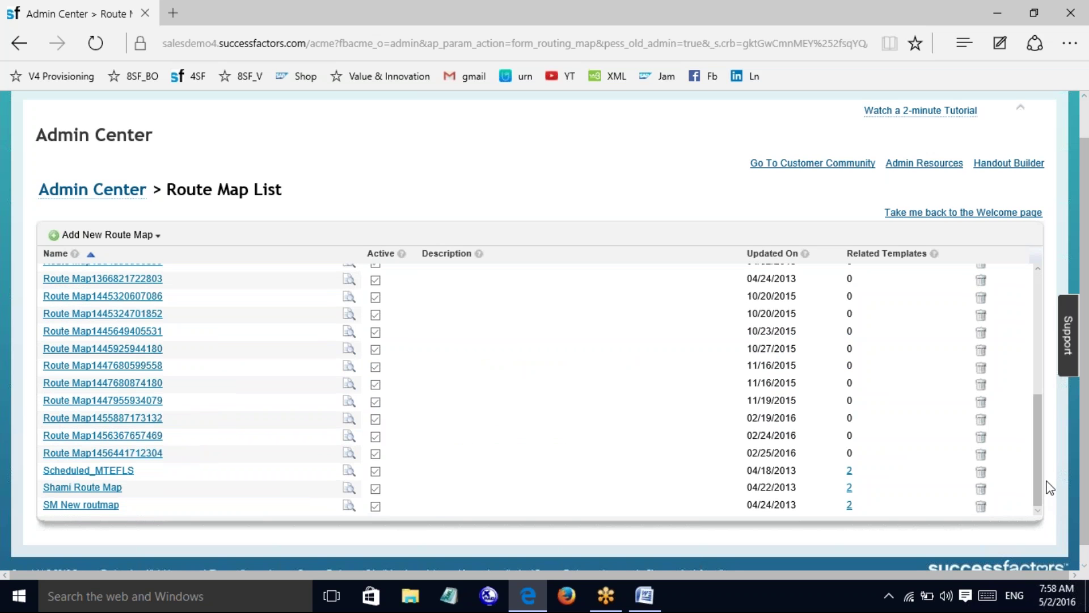
{"action": "left_click_drag", "start_coordinate": [1047, 481], "coordinate": [1032, 282]}
{"action": "left_click", "coordinate": [1016, 387]}
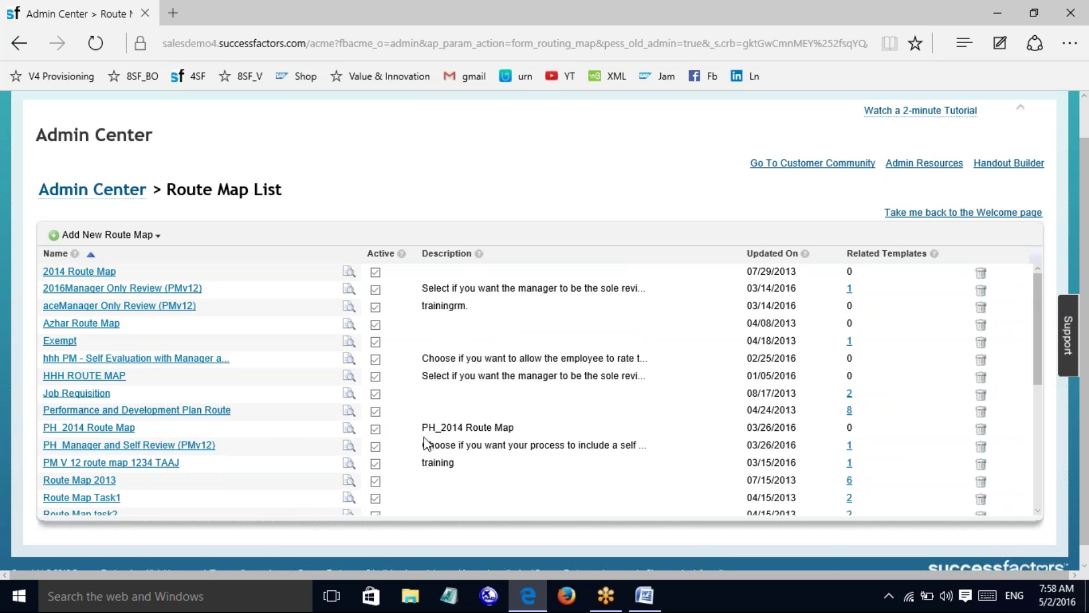
Preview the workflow stages of several existing route maps, including 2014 Route Map, Job Requisition and PH_Manager and Self Review (PMv12)
{"action": "mouse_move", "coordinate": [348, 328]}
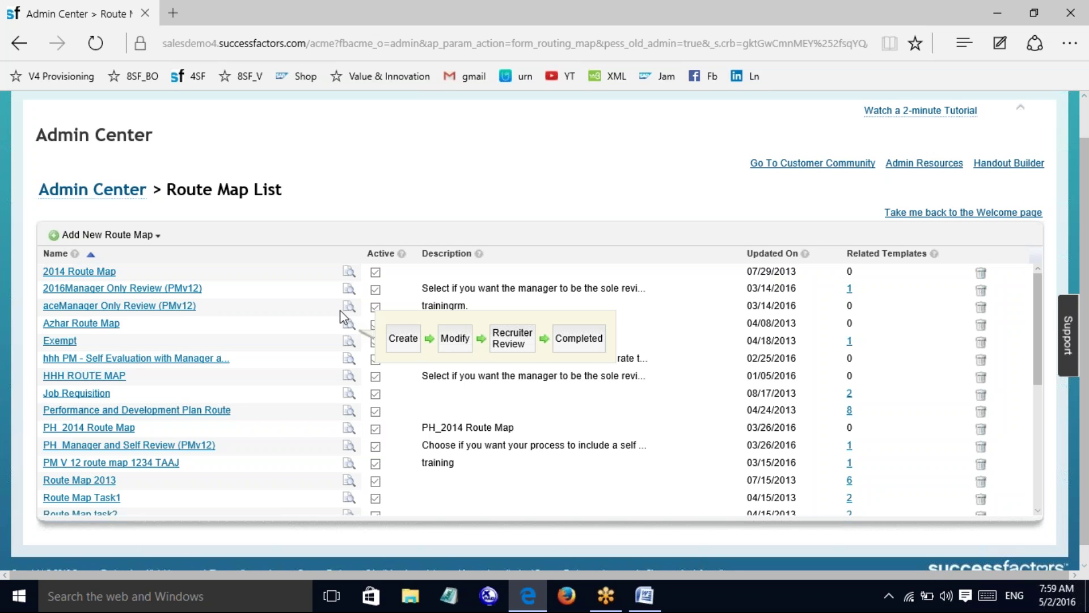
{"action": "mouse_move", "coordinate": [349, 307]}
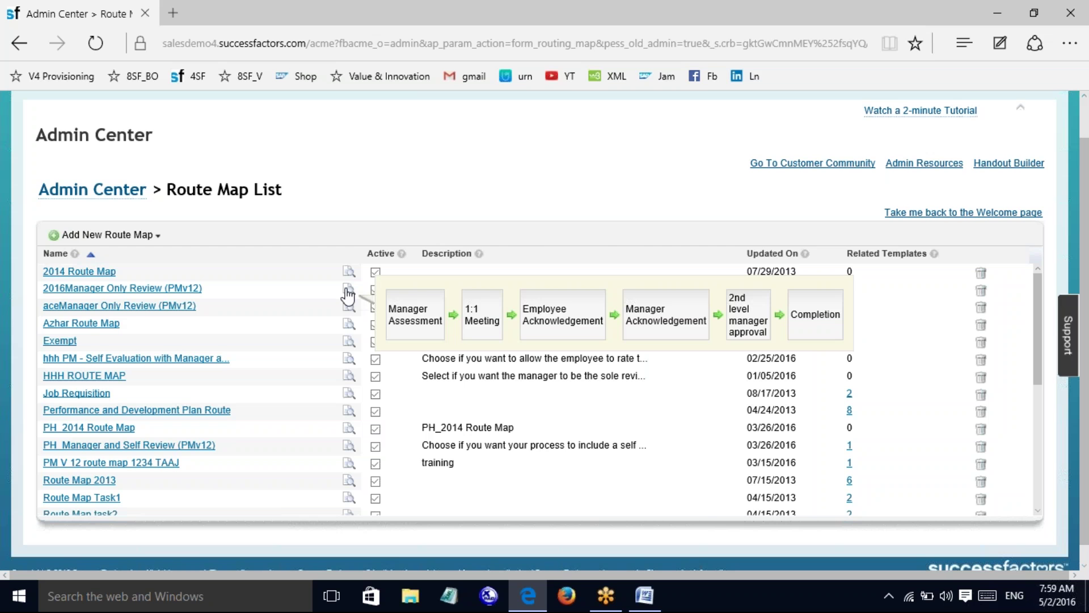
{"action": "mouse_move", "coordinate": [350, 277]}
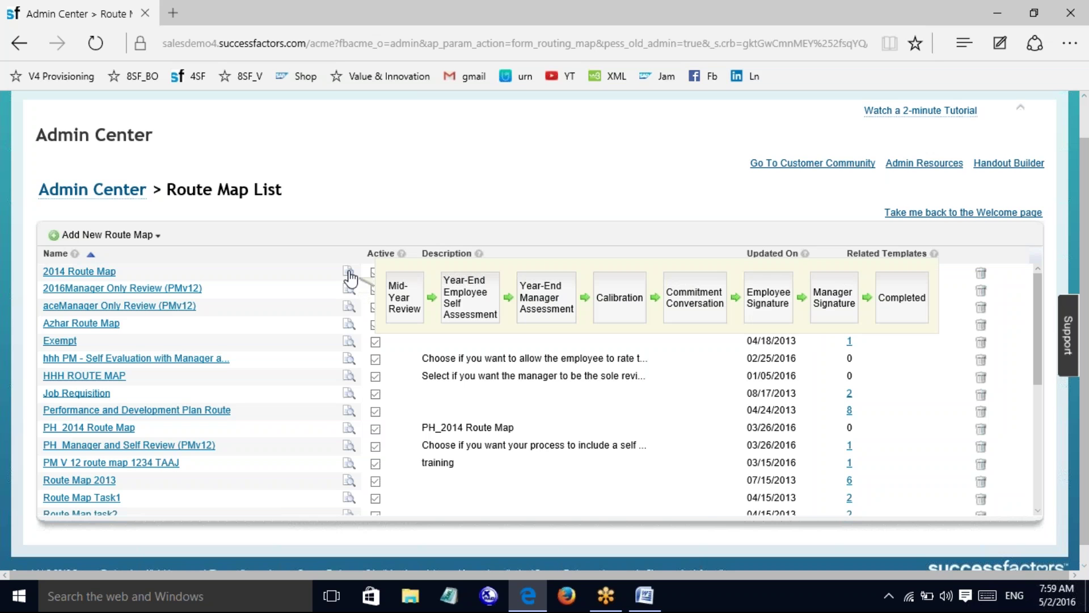
{"action": "mouse_move", "coordinate": [350, 349]}
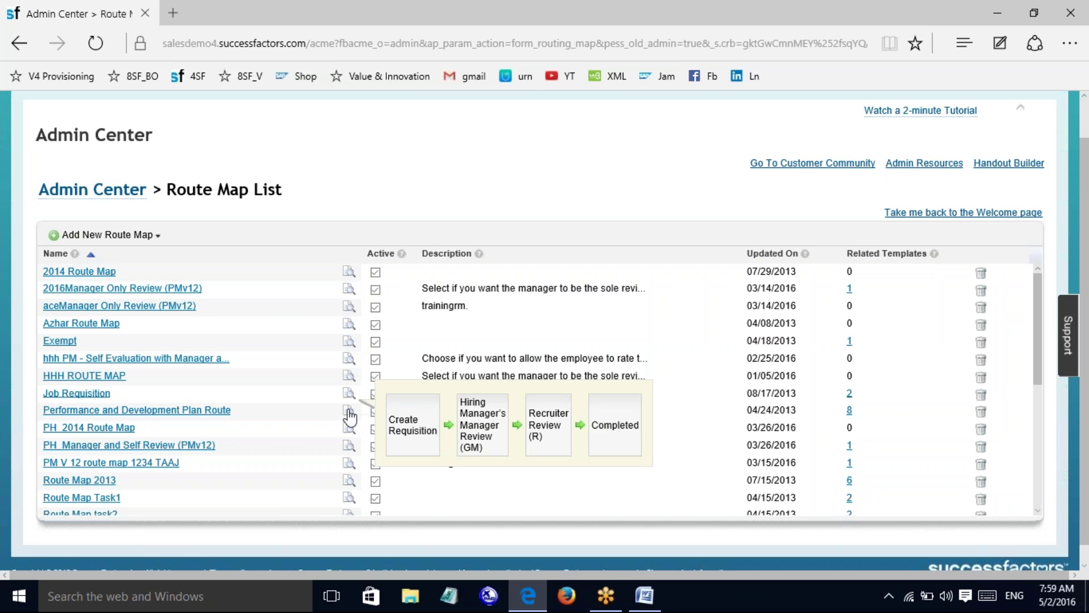
{"action": "mouse_move", "coordinate": [350, 416]}
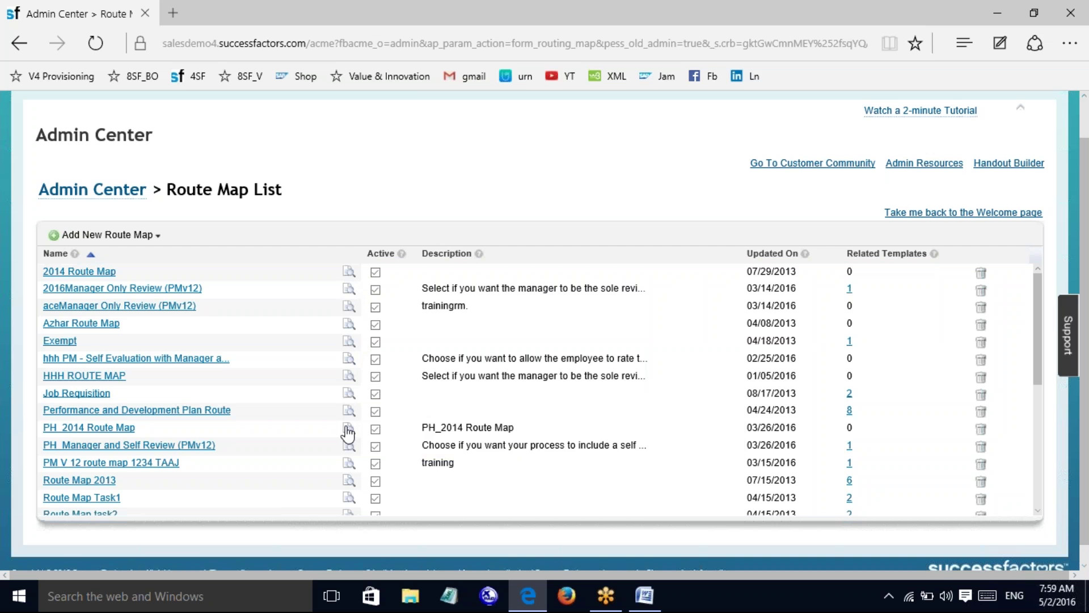
{"action": "mouse_move", "coordinate": [349, 443]}
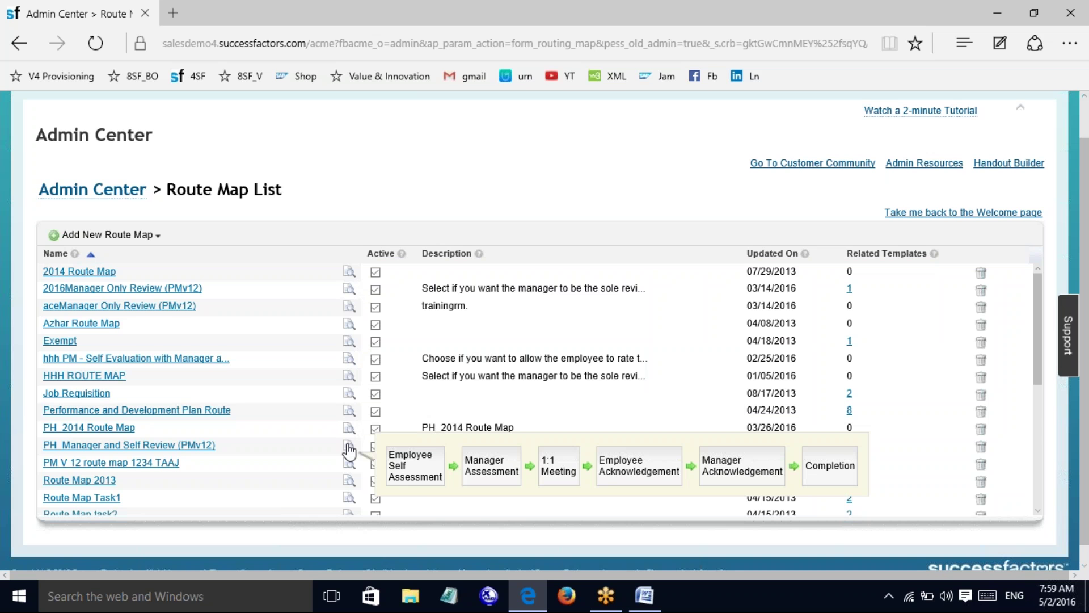
{"action": "mouse_move", "coordinate": [347, 471]}
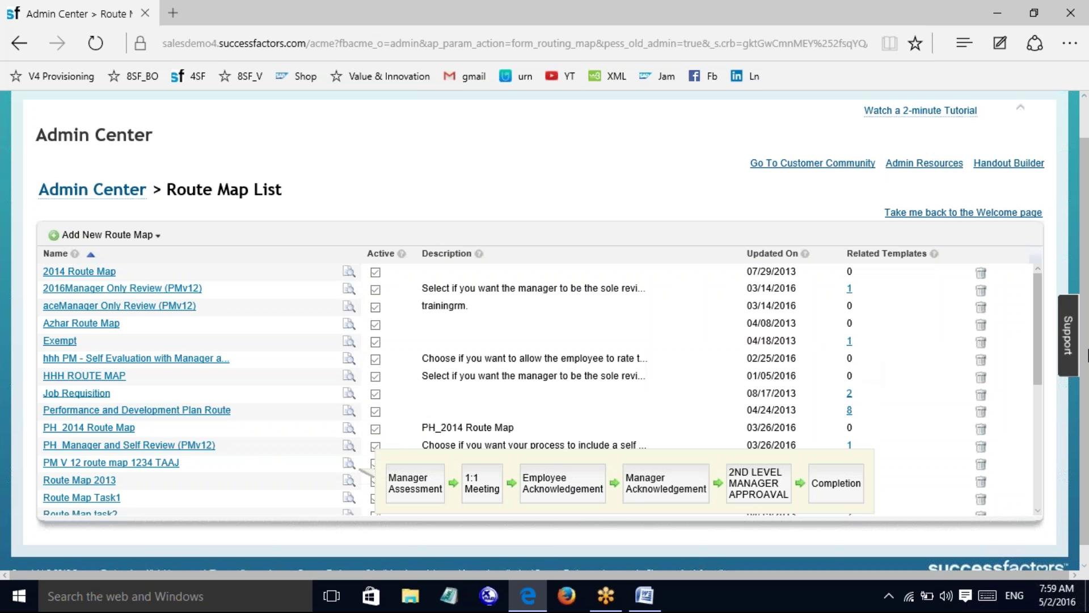
{"action": "mouse_move", "coordinate": [1036, 334]}
{"action": "left_mouse_down"}
{"action": "mouse_move", "coordinate": [1024, 501]}
{"action": "mouse_move", "coordinate": [1036, 443]}
{"action": "mouse_move", "coordinate": [1020, 339]}
{"action": "left_mouse_up"}
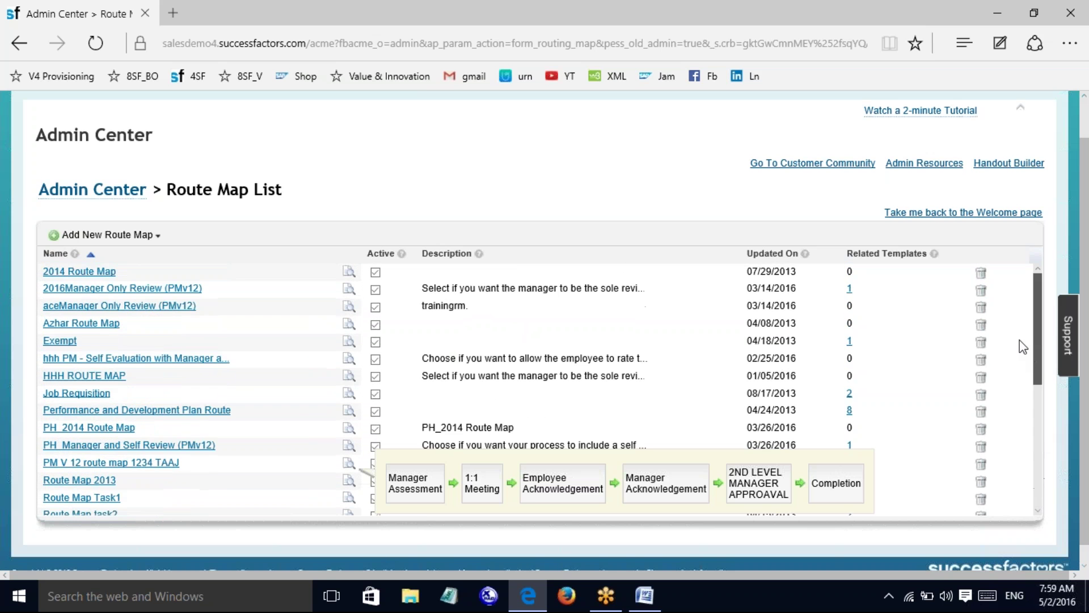
View the configuration of the fourth route map in the list, and return to the route map list
{"action": "left_click", "coordinate": [108, 324]}
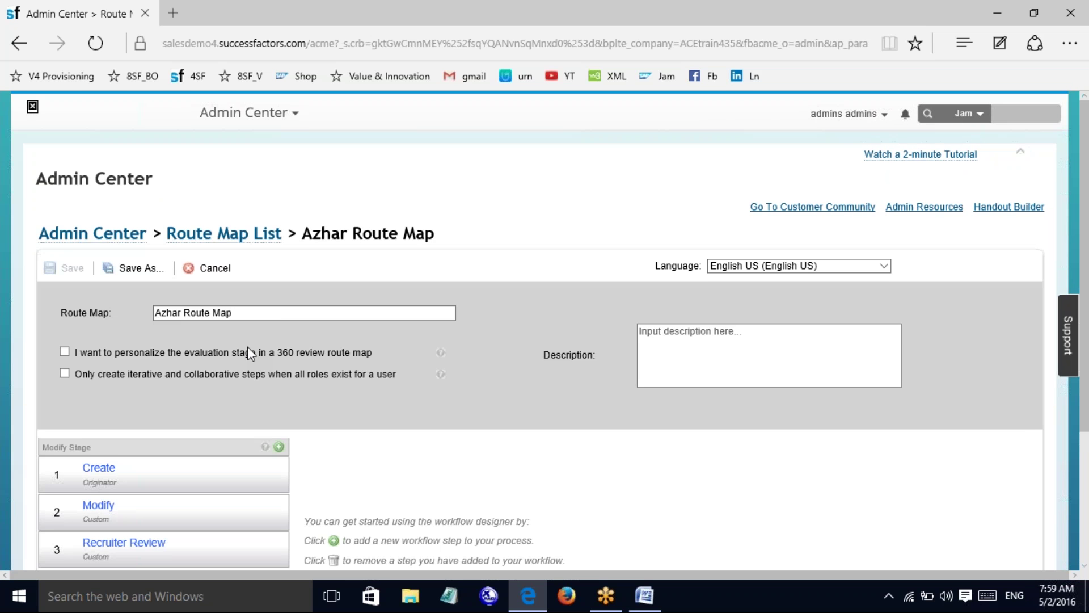
{"action": "left_click", "coordinate": [213, 240]}
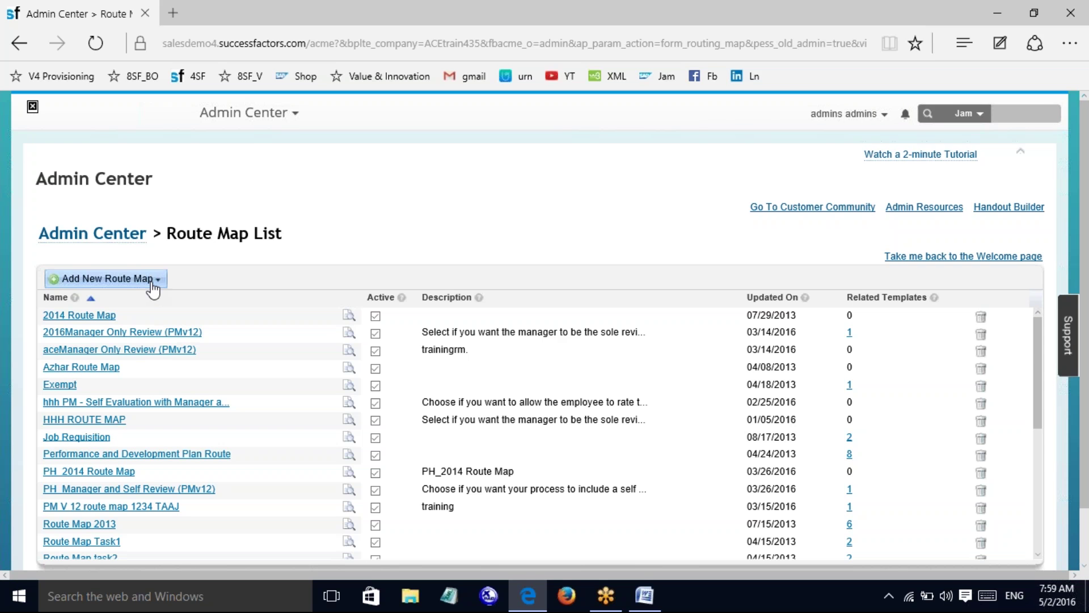
Start adding a new route map from the library and browse the available SuccessStore templates
{"action": "left_click", "coordinate": [151, 281]}
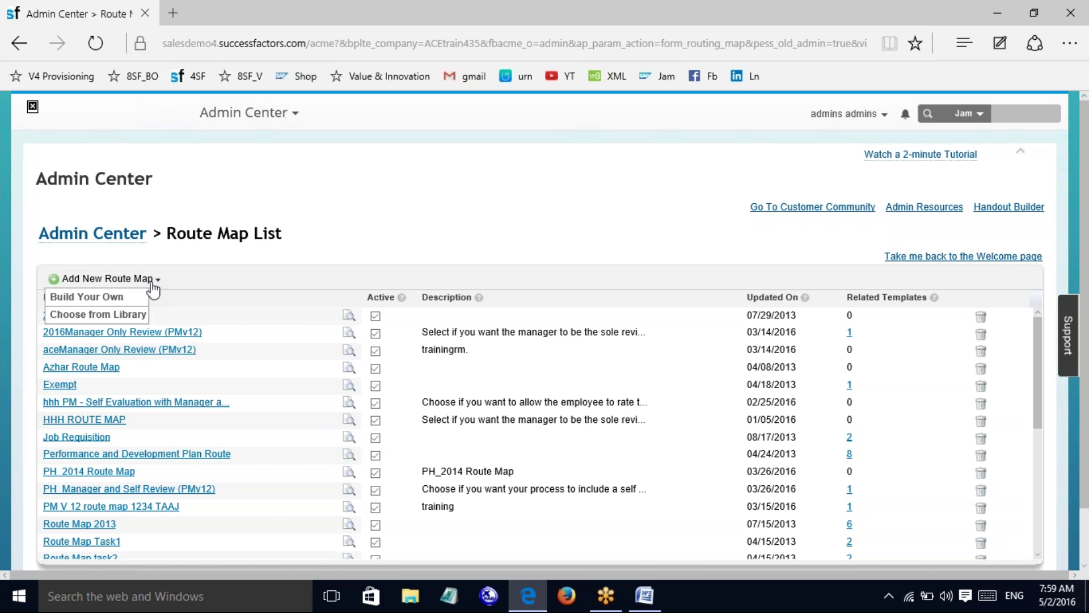
{"action": "left_click", "coordinate": [94, 316]}
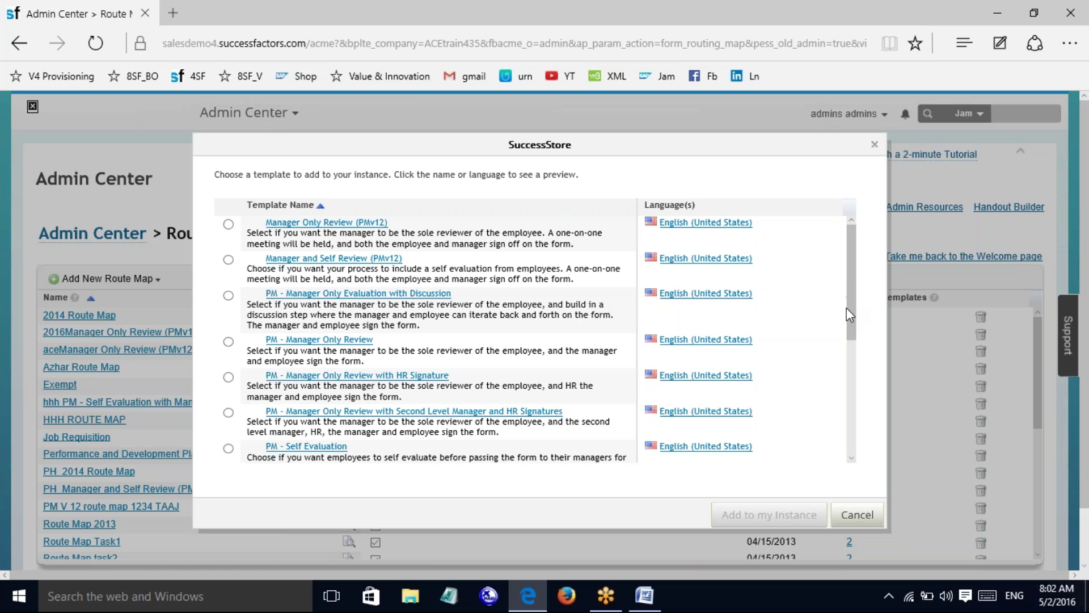
{"action": "left_click_drag", "start_coordinate": [846, 307], "coordinate": [848, 337]}
{"action": "left_click", "coordinate": [827, 335]}
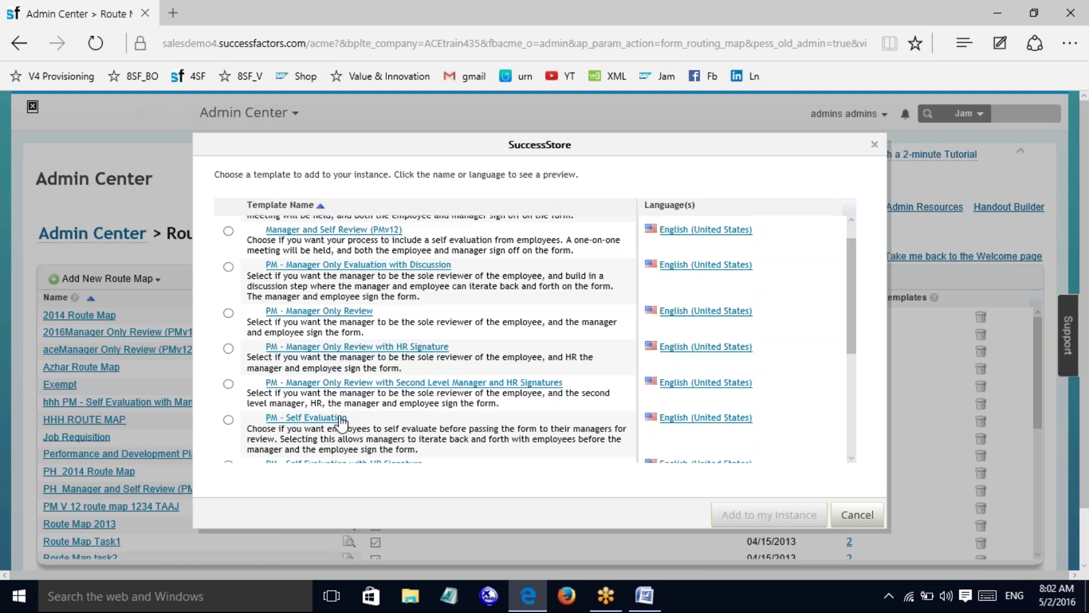
{"action": "scroll", "coordinate": [850, 224], "scroll_direction": "up", "scroll_amount": 1}
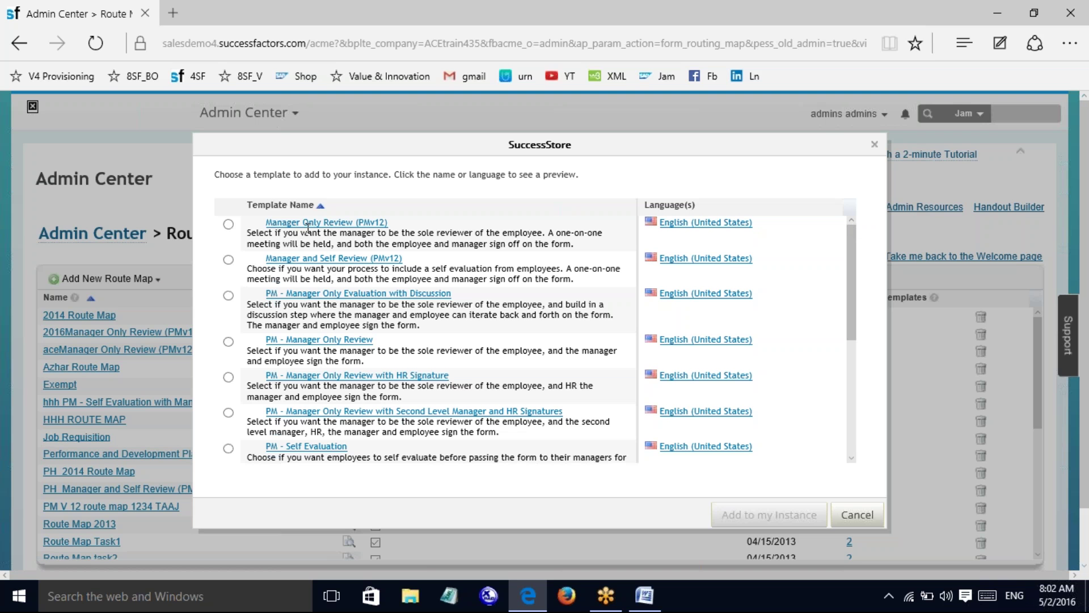
Preview the workflow stages of the Manager Only Review (PMv12), PM - Manager Only Evaluation with Discussion and PM - Manager Only Review templates
{"action": "left_click", "coordinate": [327, 223]}
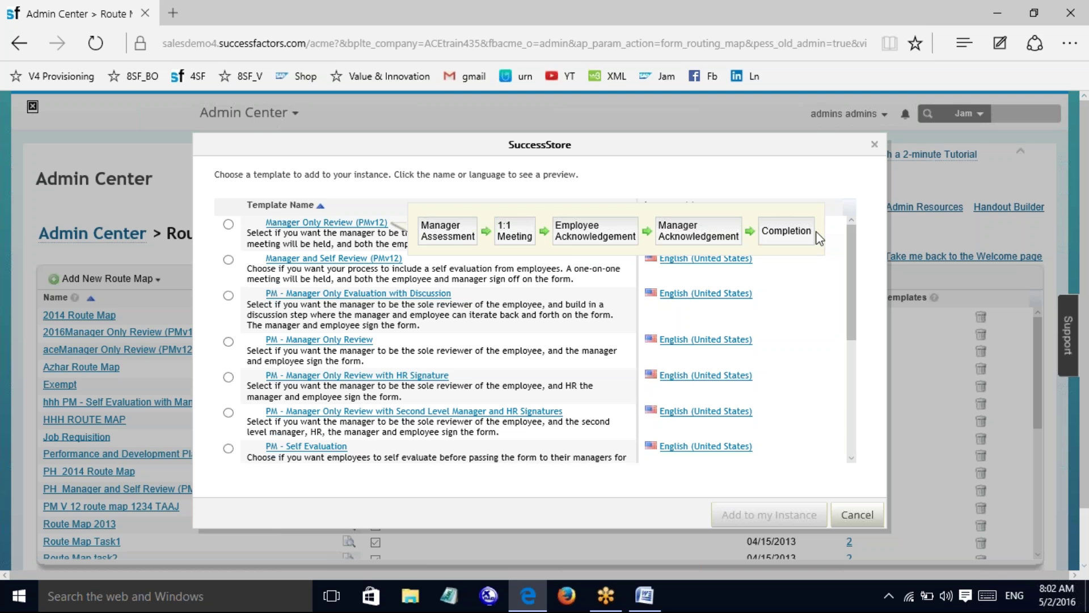
{"action": "mouse_move", "coordinate": [472, 237]}
{"action": "mouse_move", "coordinate": [578, 227]}
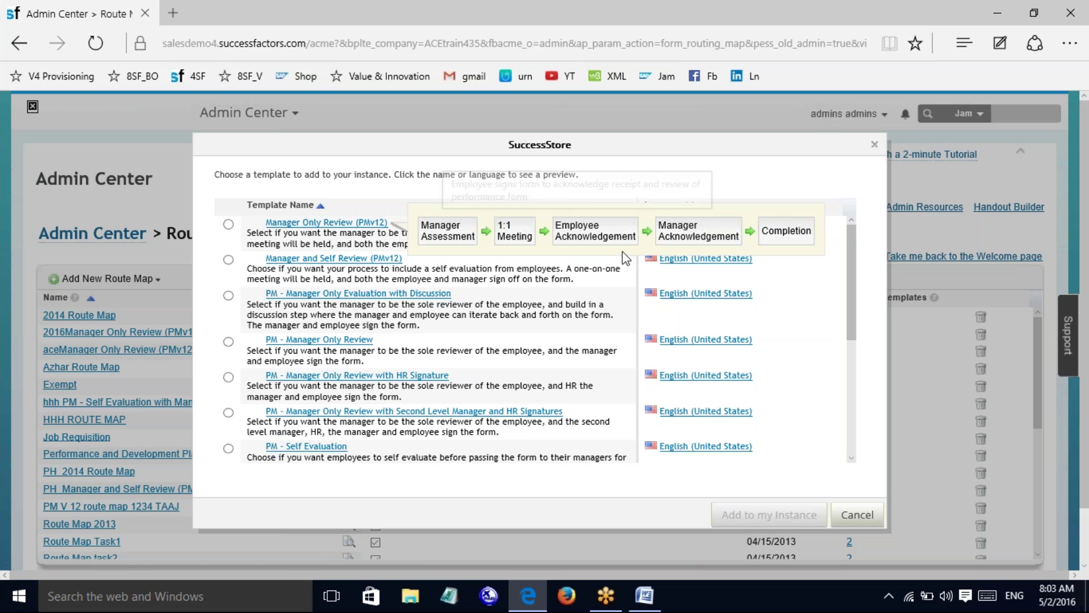
{"action": "mouse_move", "coordinate": [703, 243]}
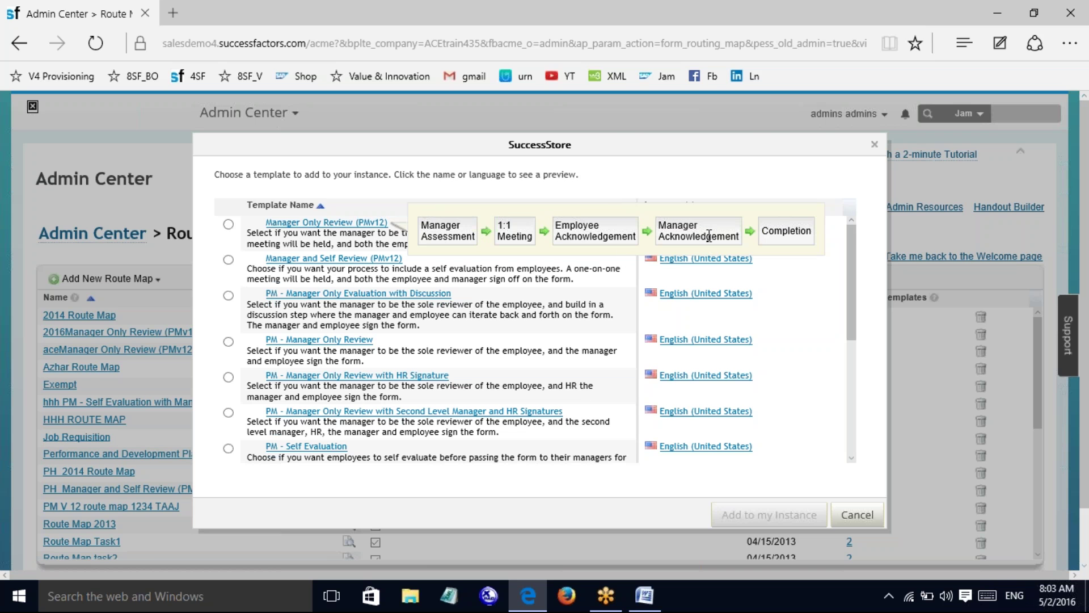
{"action": "left_click", "coordinate": [392, 258]}
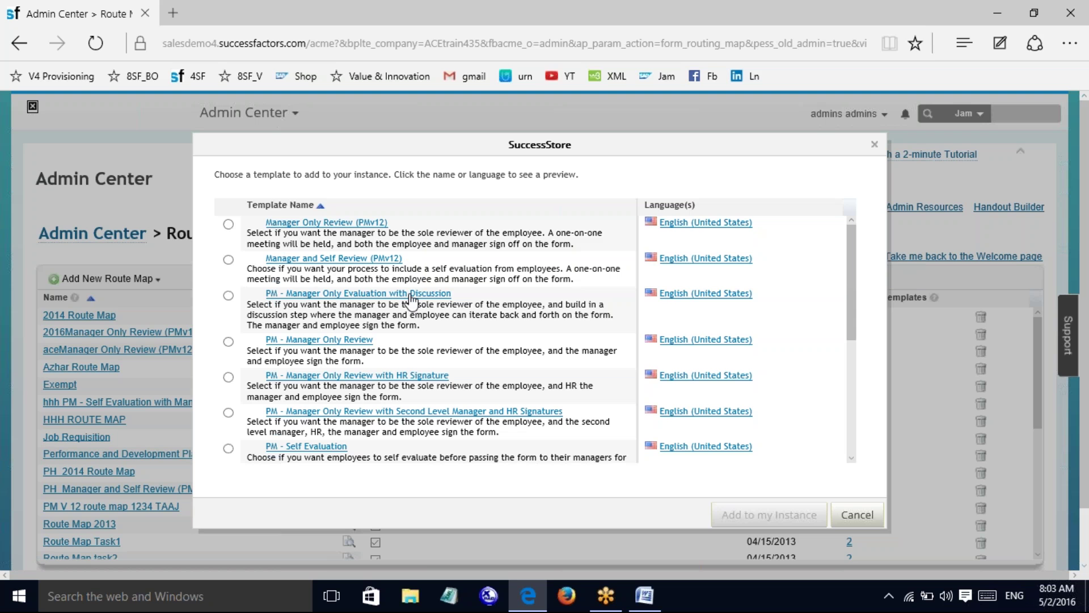
{"action": "mouse_move", "coordinate": [412, 299]}
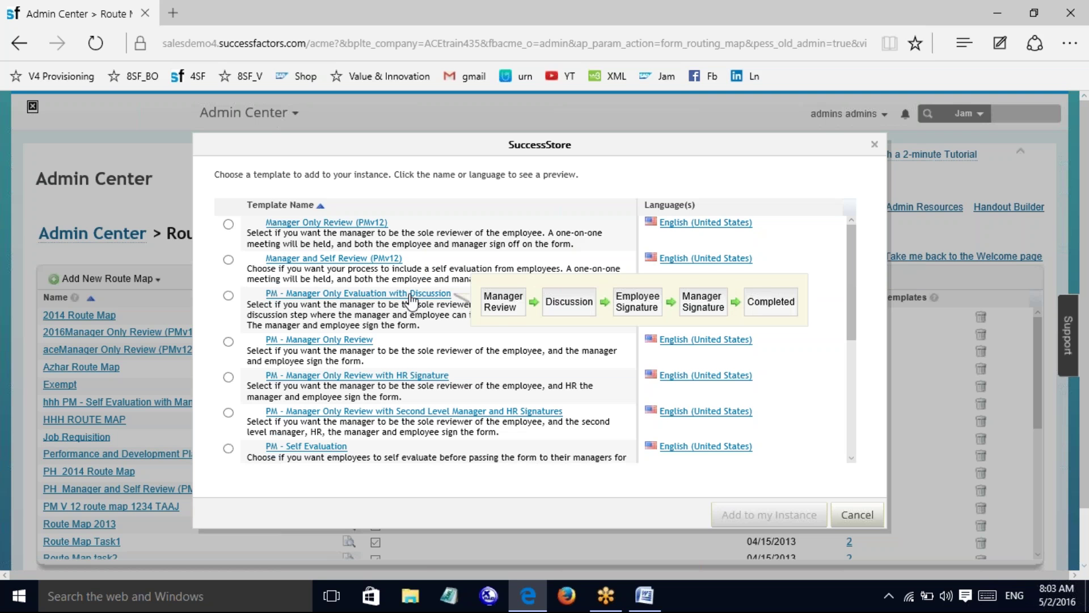
{"action": "mouse_move", "coordinate": [346, 342]}
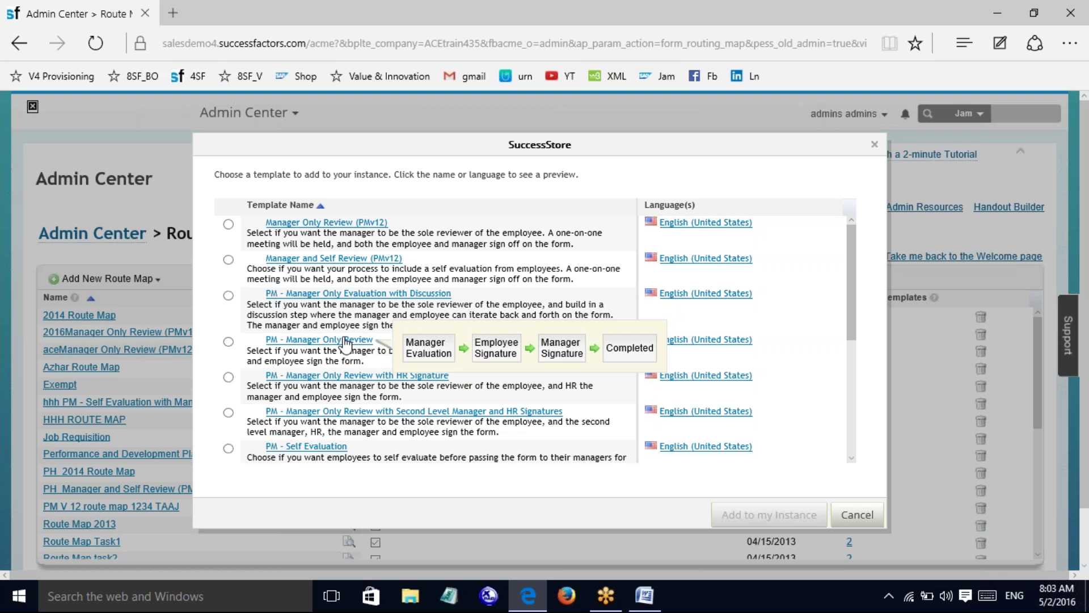
Add the Manager Only Review (PMv12) template to the instance, saved as "2016_Manager Only Review (PMv12)"
{"action": "left_click", "coordinate": [229, 225]}
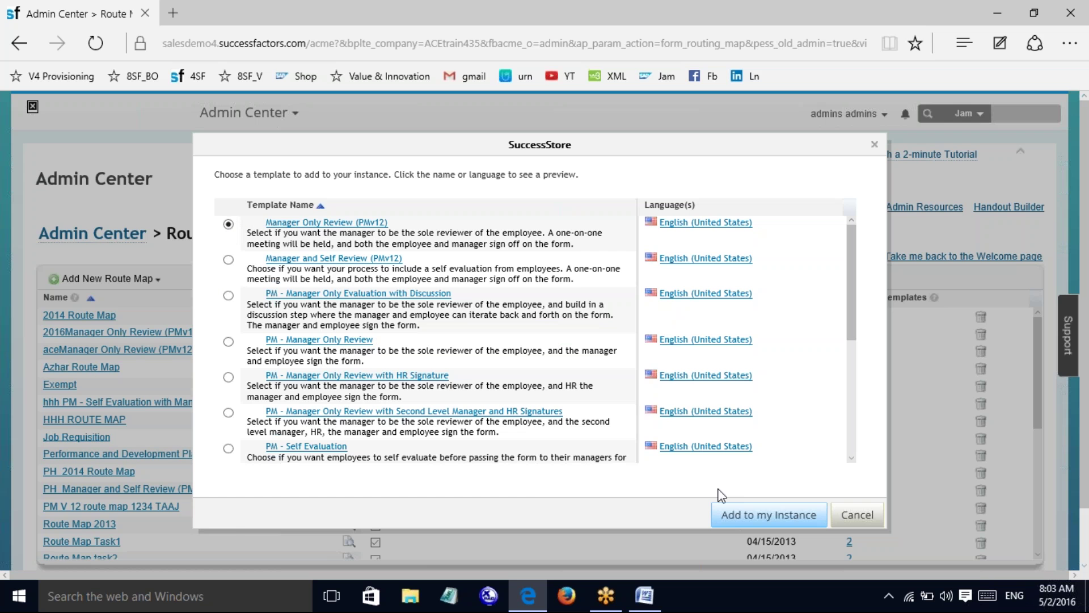
{"action": "left_click", "coordinate": [743, 515]}
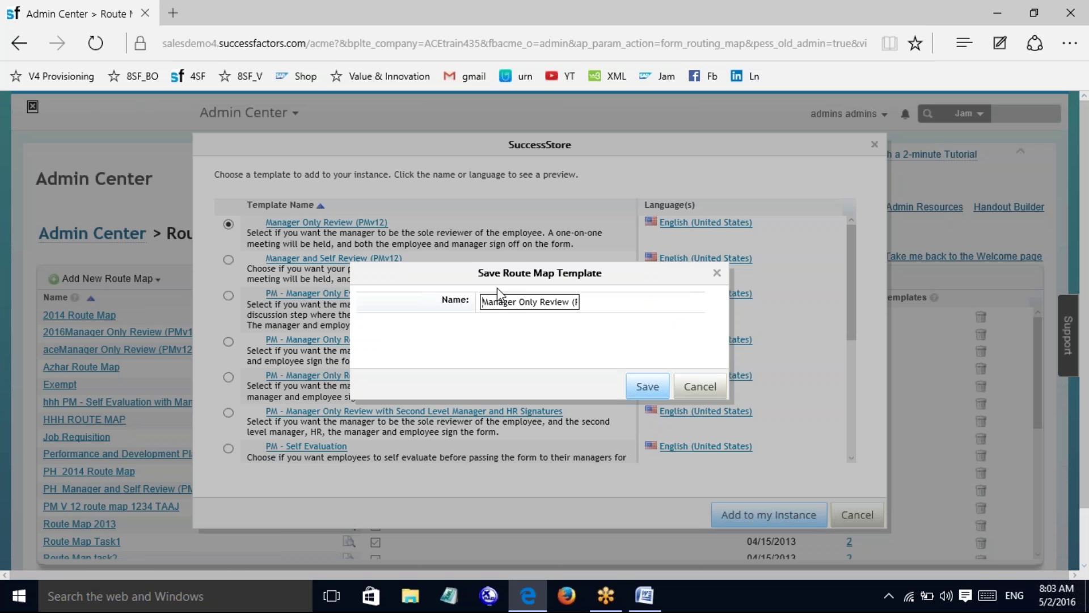
{"action": "type", "text": "2016_"}
{"action": "left_click", "coordinate": [646, 392]}
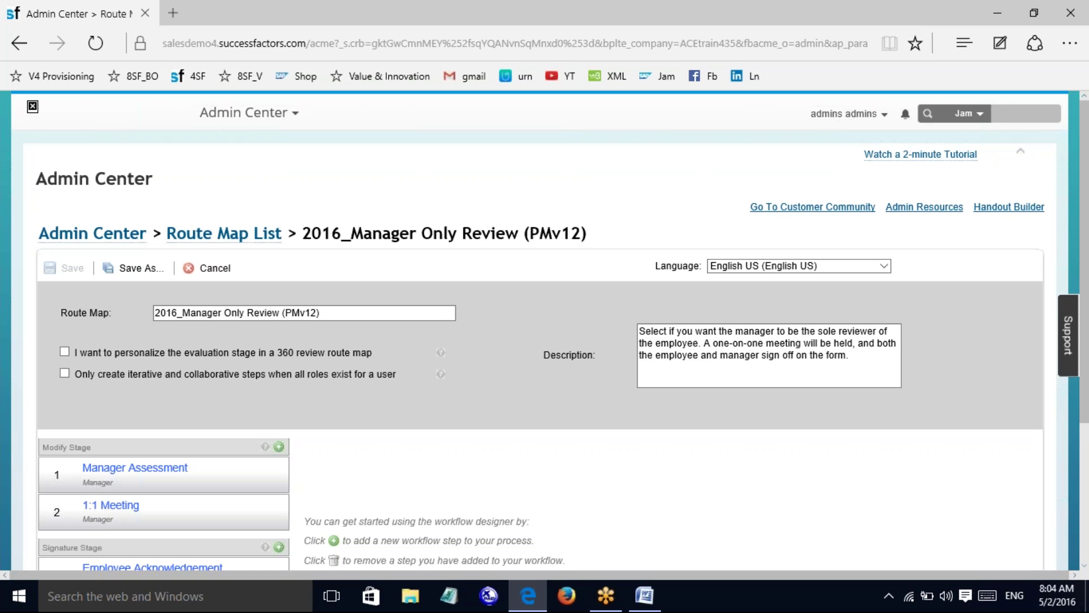
Look over the new route map's description and stages, and open the configuration of the Manager Assessment step
{"action": "left_click_drag", "start_coordinate": [1085, 236], "coordinate": [1085, 355]}
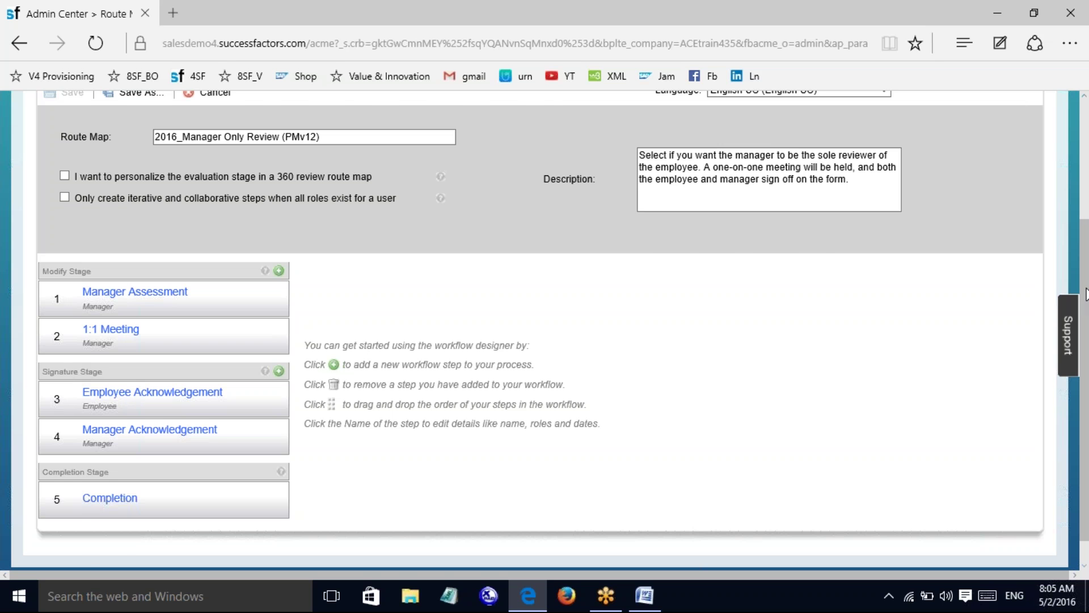
{"action": "scroll", "coordinate": [1086, 295], "scroll_direction": "up", "scroll_amount": 2}
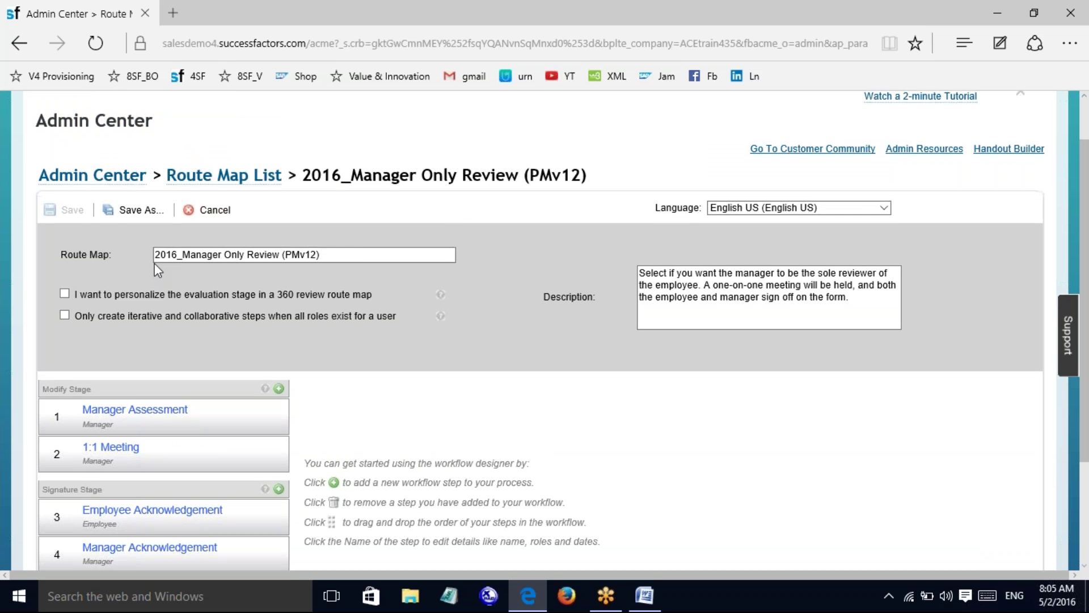
{"action": "left_click", "coordinate": [732, 321]}
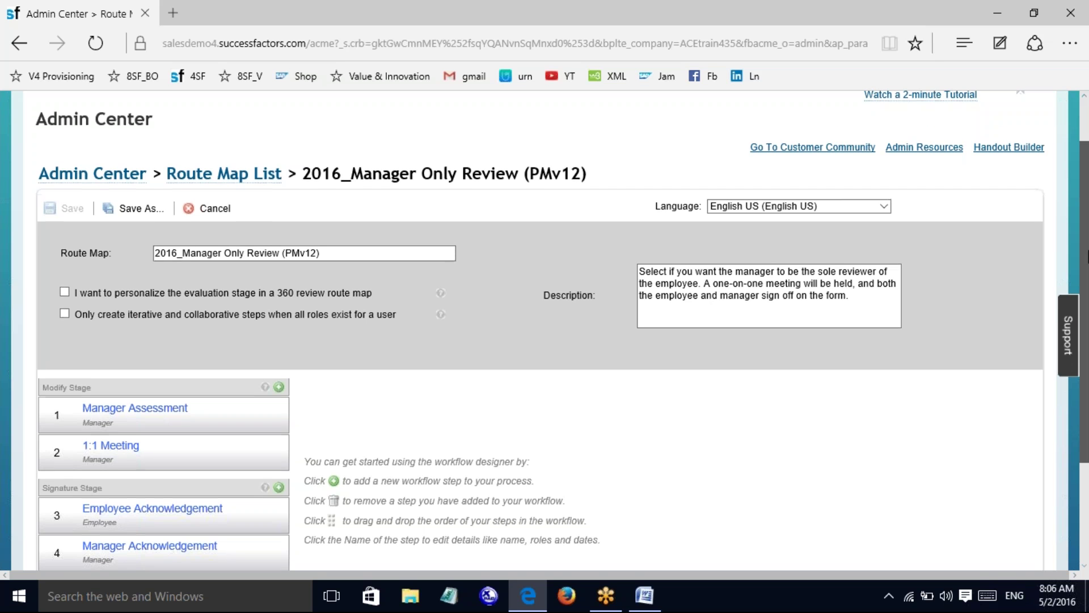
{"action": "scroll", "coordinate": [1087, 251], "scroll_direction": "down", "scroll_amount": 1}
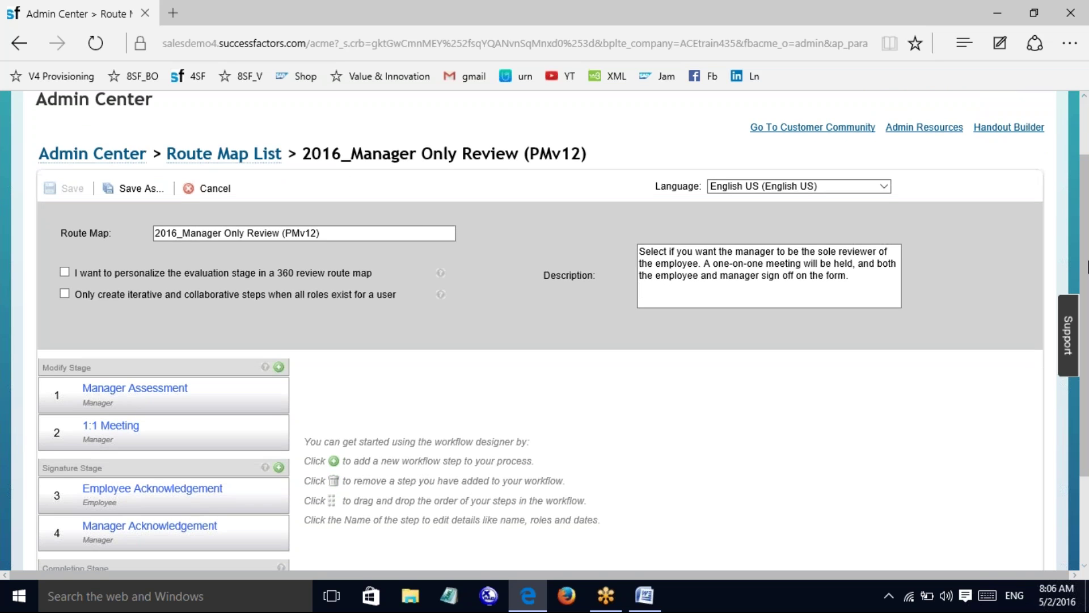
{"action": "mouse_move", "coordinate": [65, 397]}
{"action": "mouse_move", "coordinate": [106, 391]}
{"action": "left_click", "coordinate": [114, 388]}
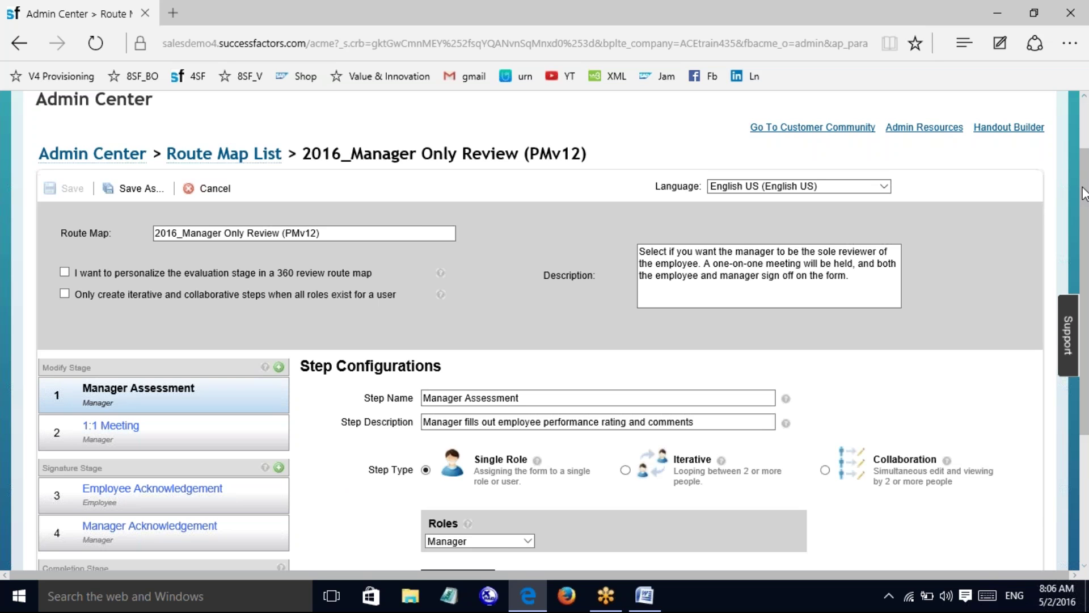
Review the Manager Assessment step's description, type, role and date settings, and show its advanced options
{"action": "left_click_drag", "start_coordinate": [1084, 193], "coordinate": [1086, 310]}
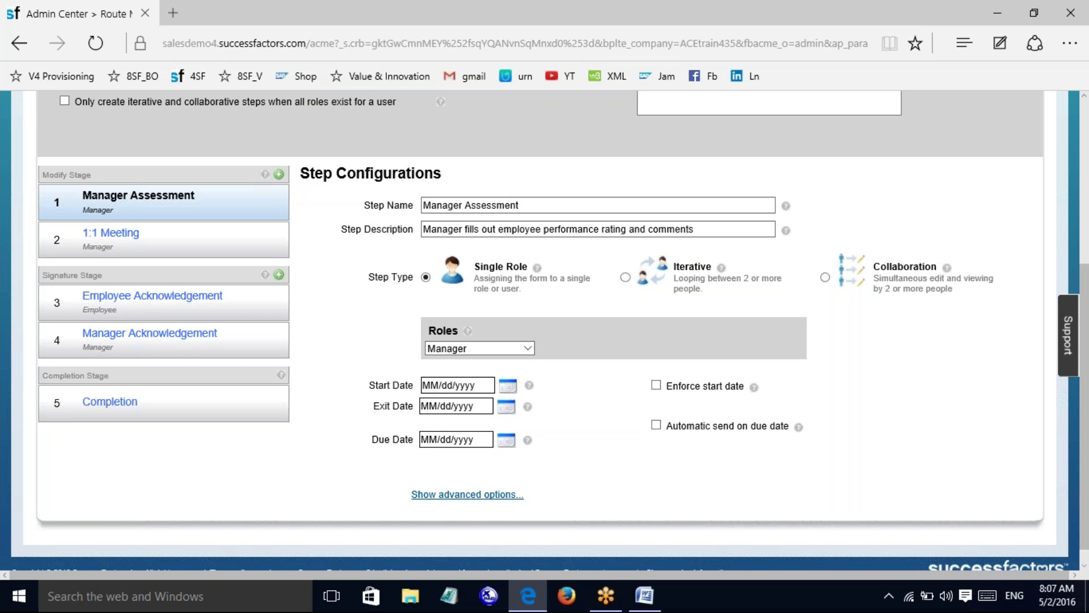
{"action": "left_click", "coordinate": [483, 227]}
{"action": "scroll", "coordinate": [1088, 420], "scroll_direction": "down", "scroll_amount": 1}
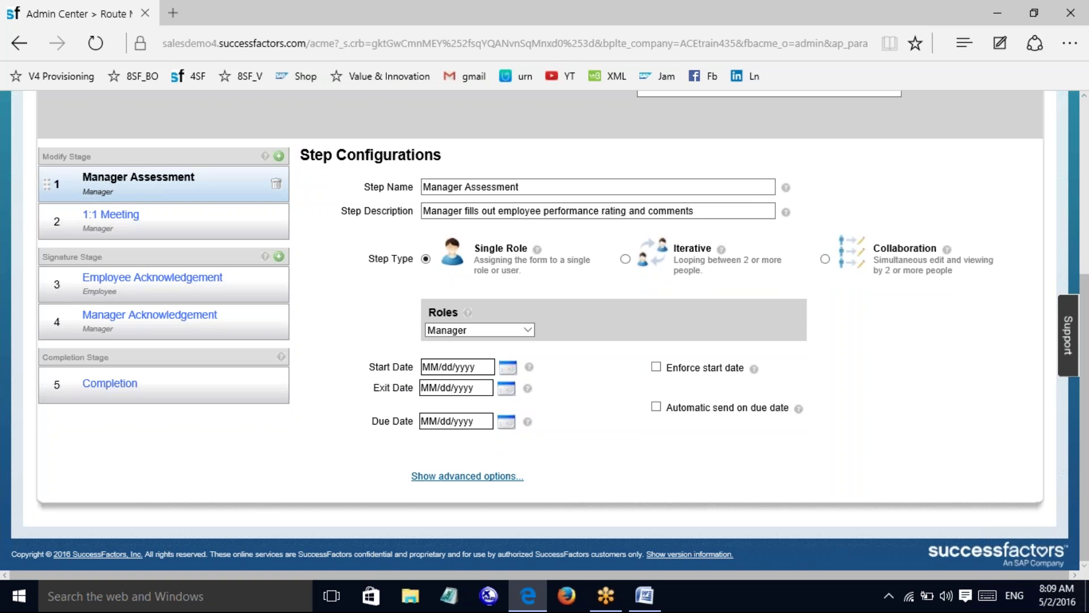
{"action": "left_click", "coordinate": [464, 477]}
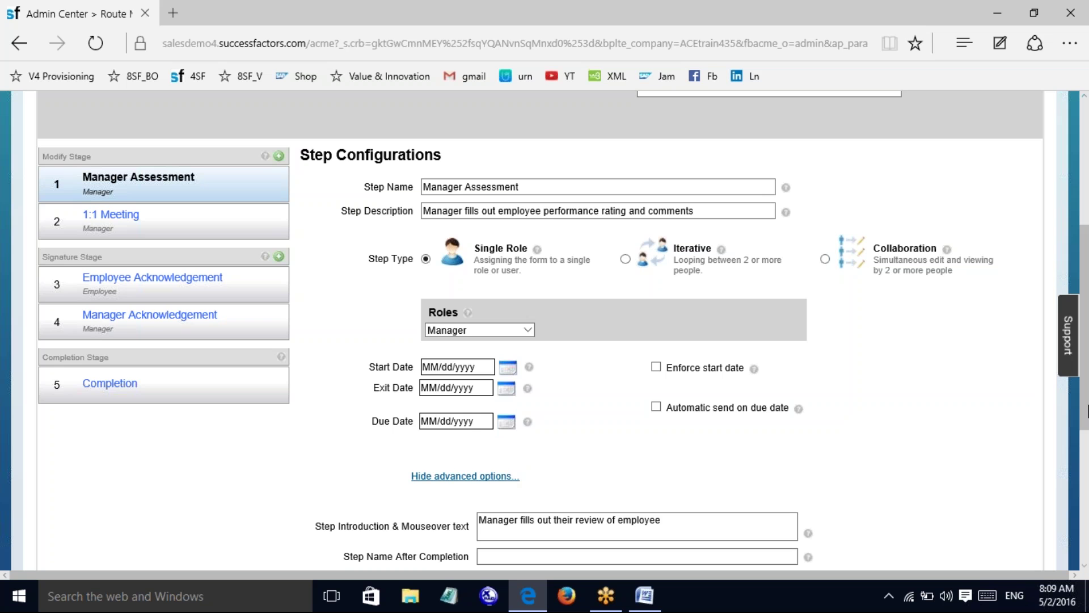
{"action": "scroll", "coordinate": [1086, 471], "scroll_direction": "down", "scroll_amount": 3}
{"action": "left_click_drag", "start_coordinate": [1088, 471], "coordinate": [1088, 440]}
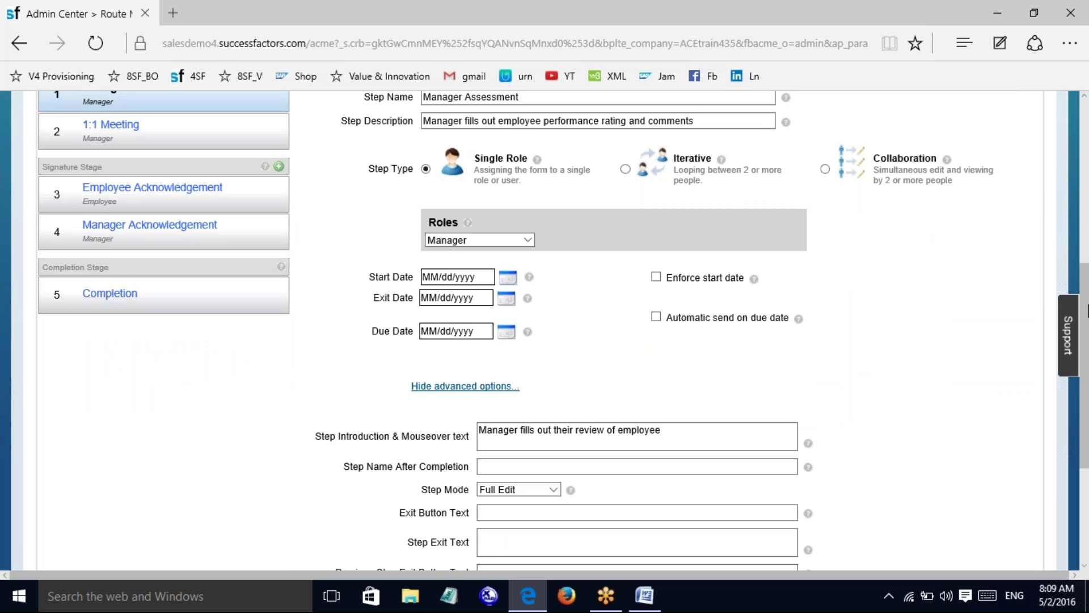
Examine the advanced options of the Manager Assessment step, including introduction text, name after completion, step mode and exit texts
{"action": "left_click_drag", "start_coordinate": [1087, 320], "coordinate": [1086, 372]}
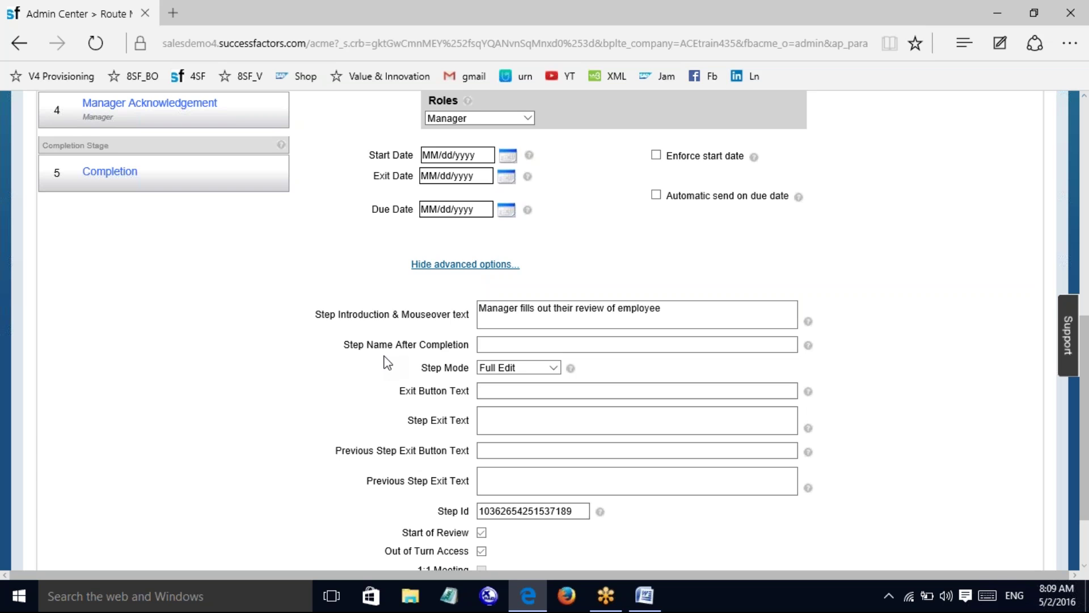
{"action": "left_click", "coordinate": [490, 345]}
{"action": "left_click", "coordinate": [530, 324]}
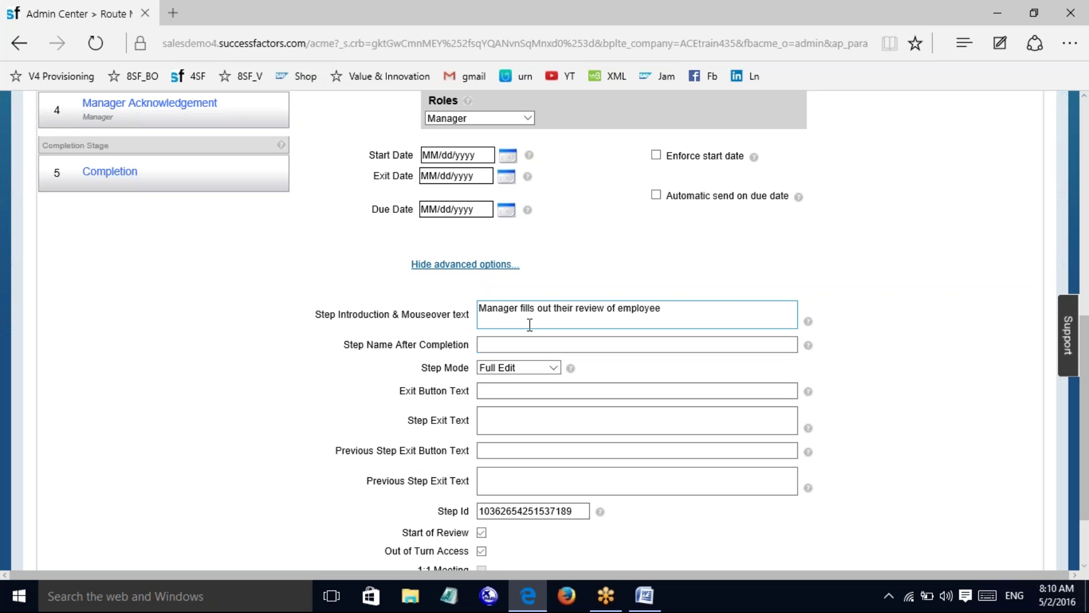
{"action": "left_click", "coordinate": [486, 343]}
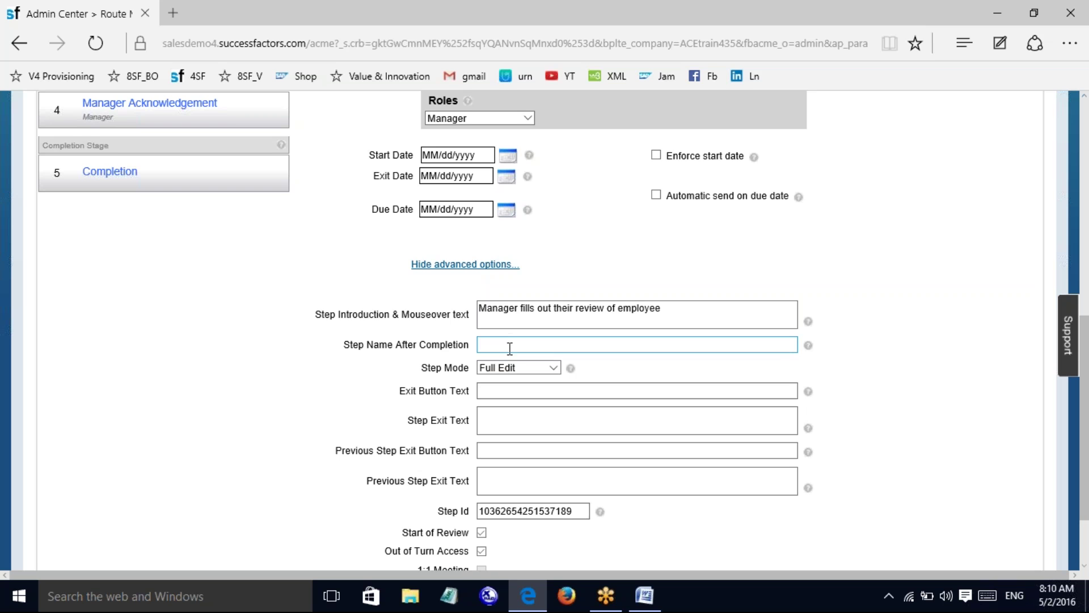
{"action": "left_click", "coordinate": [554, 368]}
{"action": "left_click", "coordinate": [556, 373]}
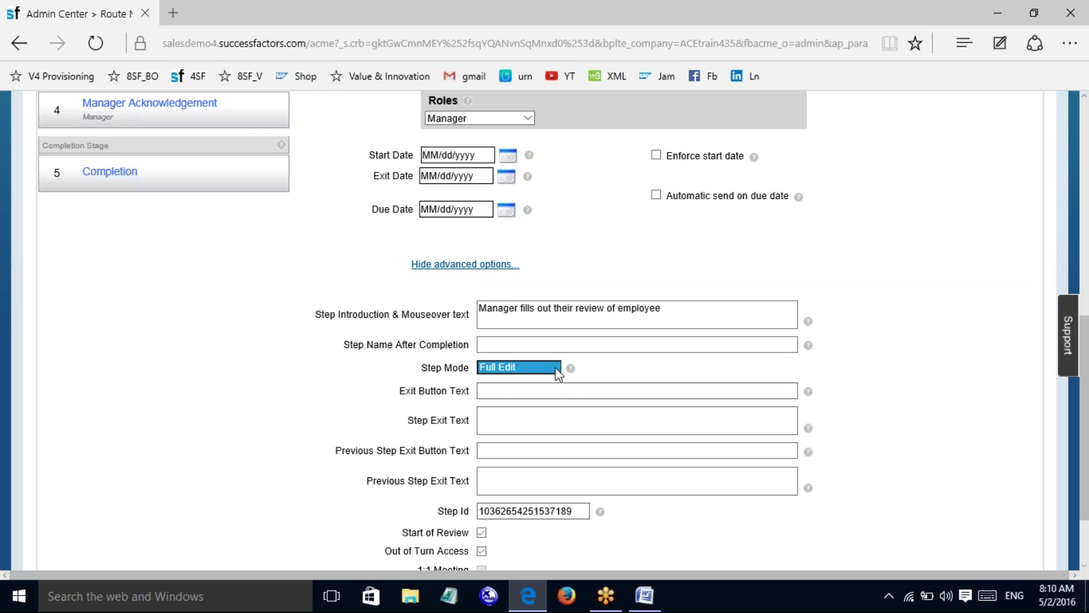
{"action": "left_click", "coordinate": [617, 374]}
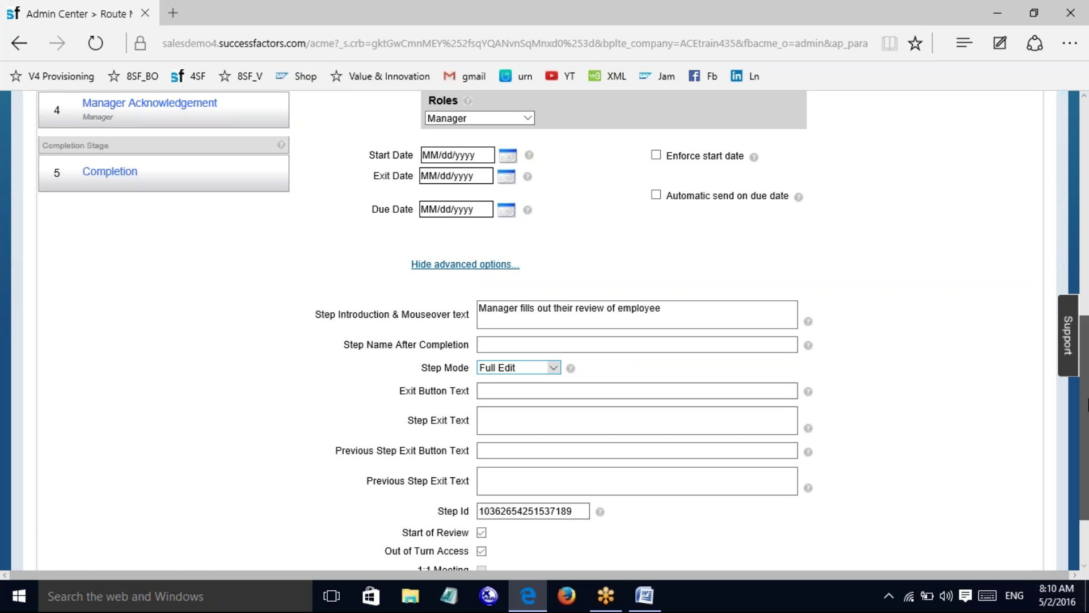
{"action": "left_click_drag", "start_coordinate": [1082, 401], "coordinate": [1085, 470]}
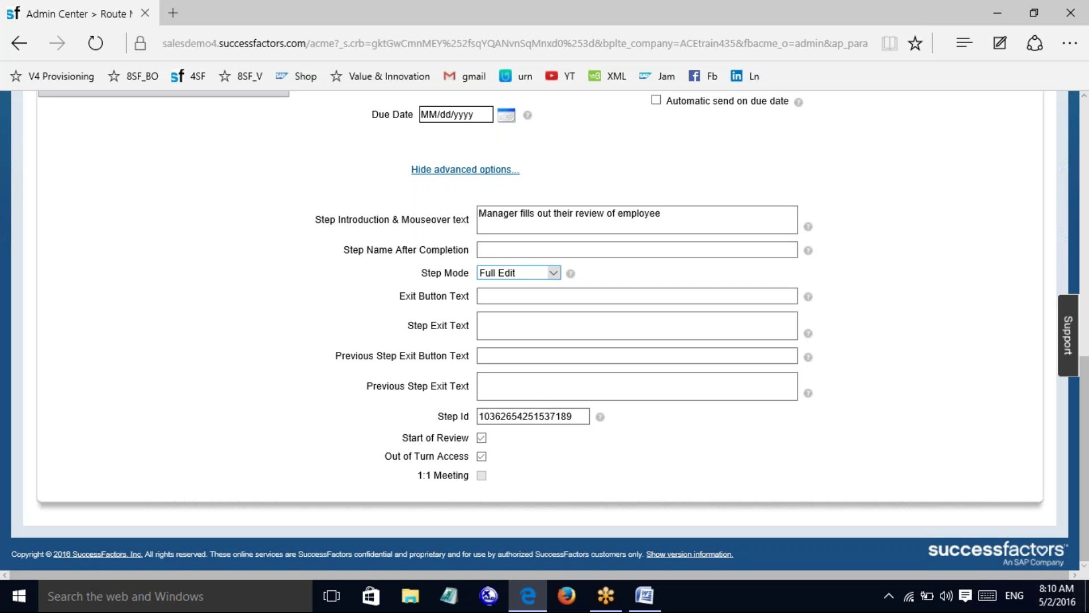
{"action": "left_click", "coordinate": [550, 178]}
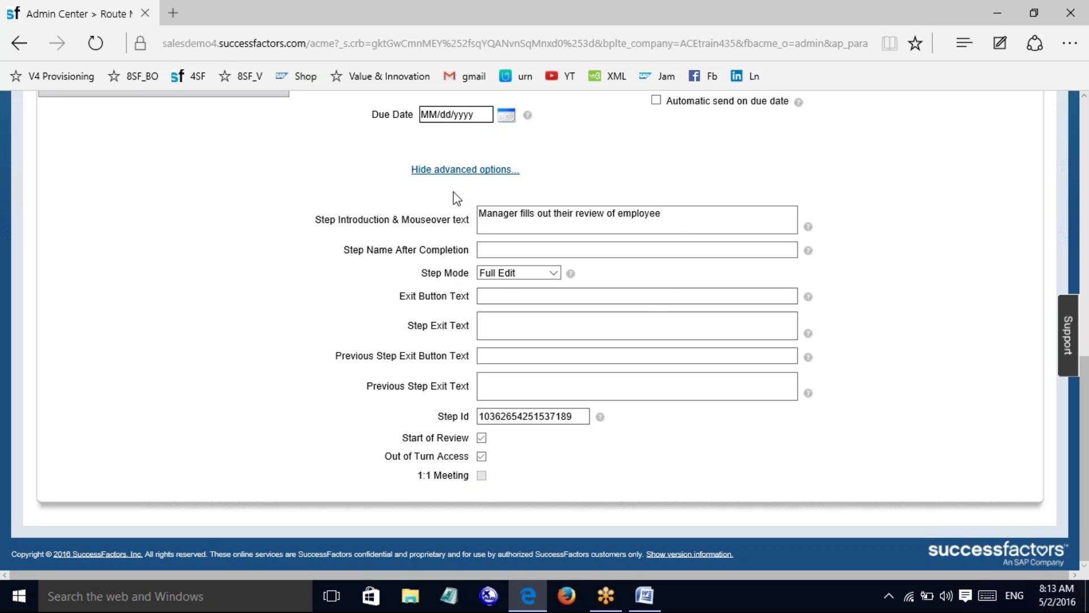
Hide the advanced options of the Manager Assessment step and set its role to Employee
{"action": "left_click", "coordinate": [456, 169]}
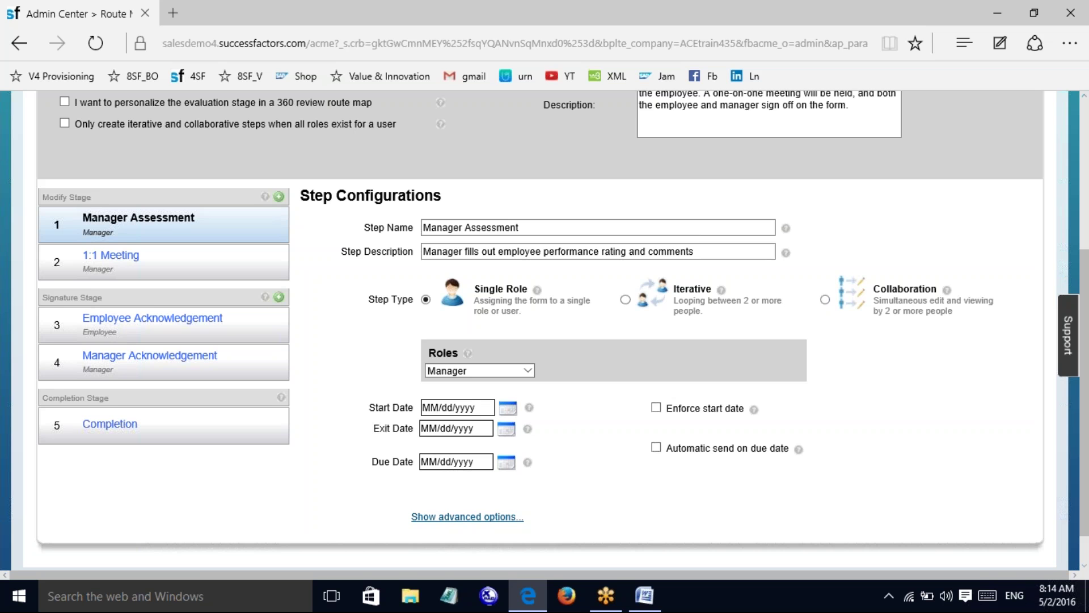
{"action": "left_click", "coordinate": [527, 371]}
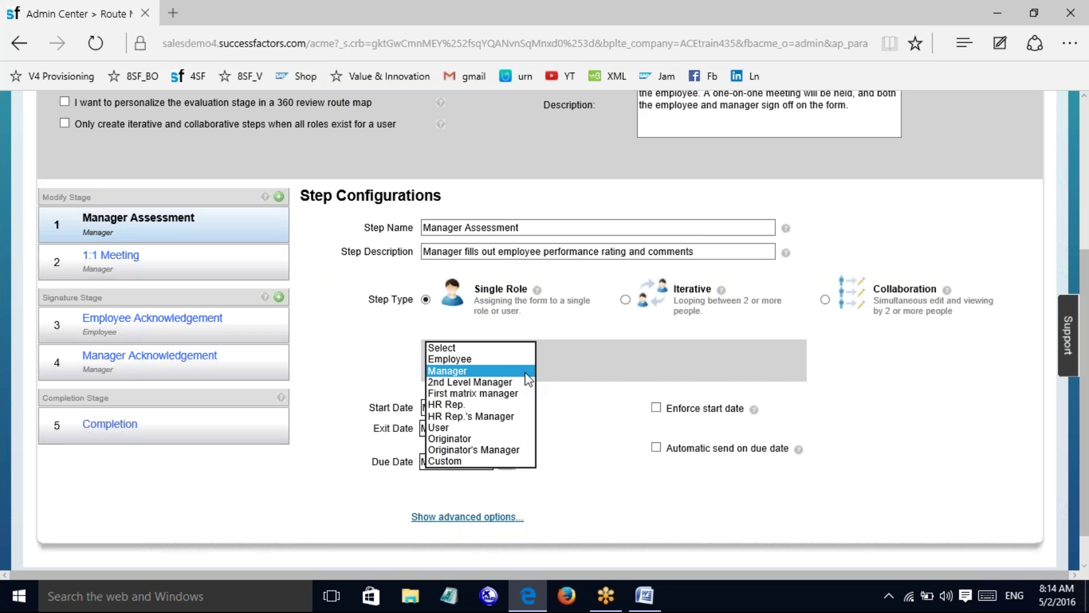
{"action": "left_click", "coordinate": [526, 372]}
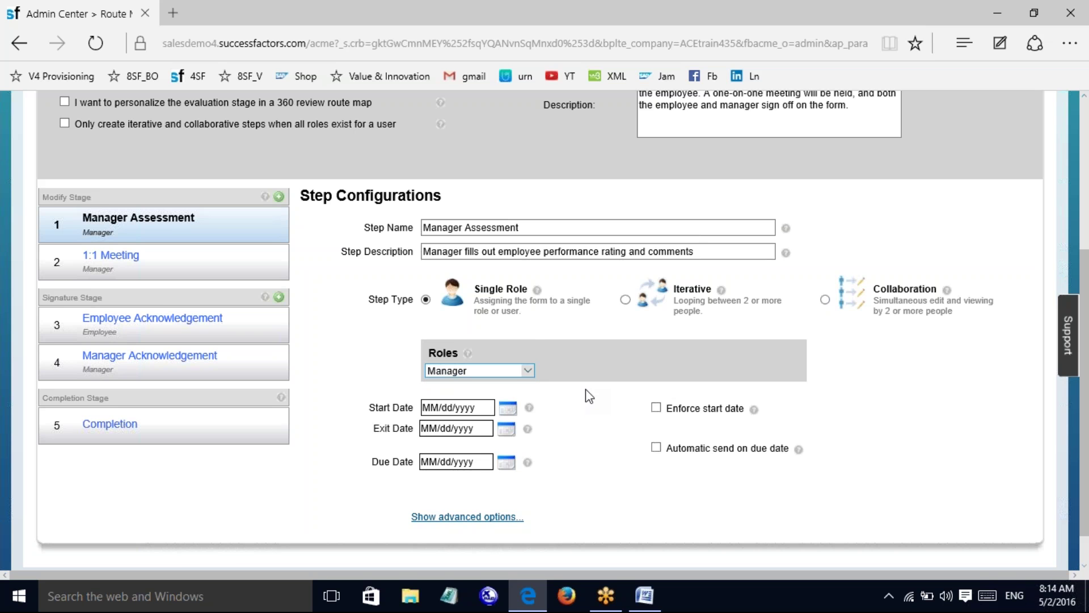
{"action": "left_click", "coordinate": [527, 372]}
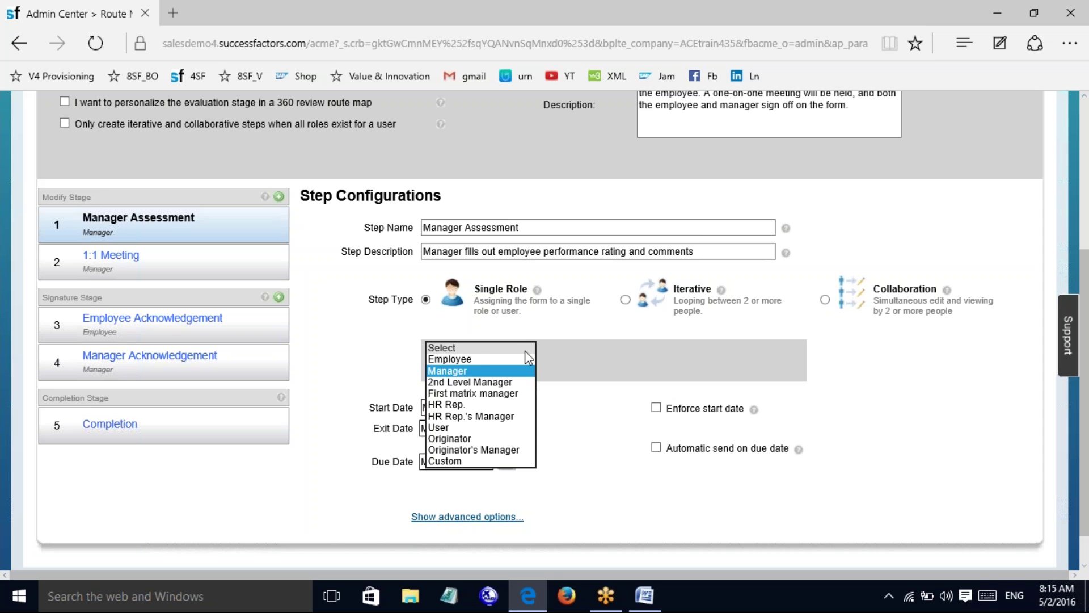
{"action": "left_click", "coordinate": [468, 360]}
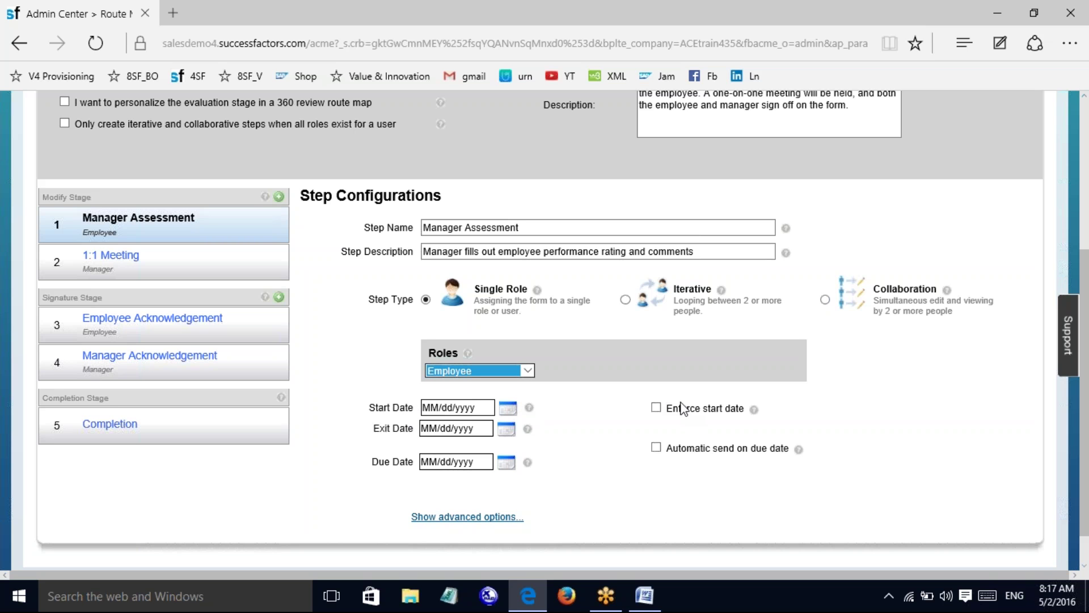
Enable enforcement of the start date and automatic sending on the due date for the Manager Assessment step
{"action": "left_click", "coordinate": [656, 409]}
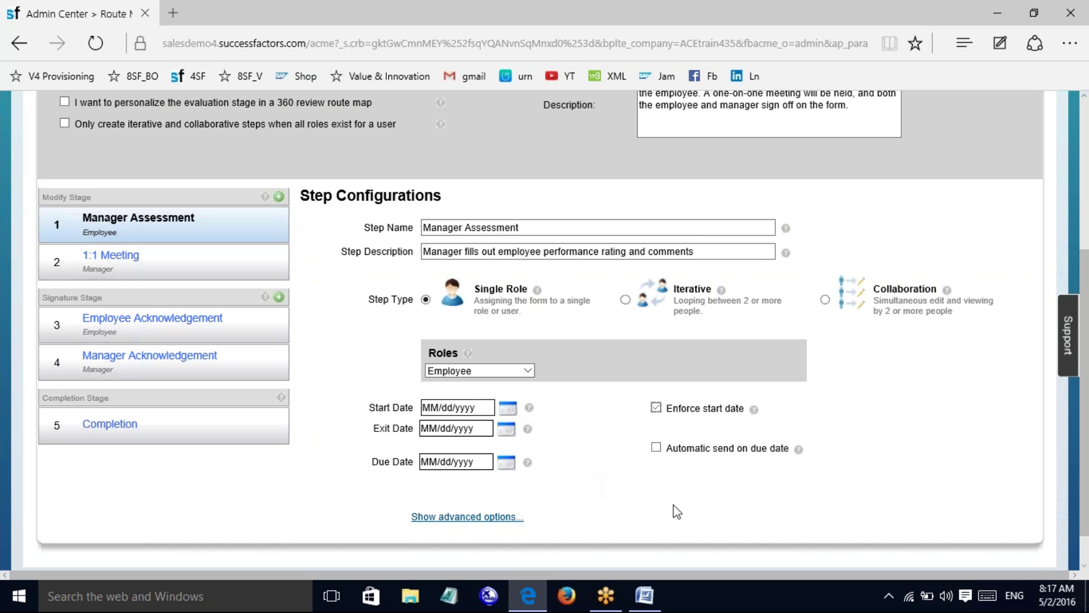
{"action": "left_click", "coordinate": [655, 448]}
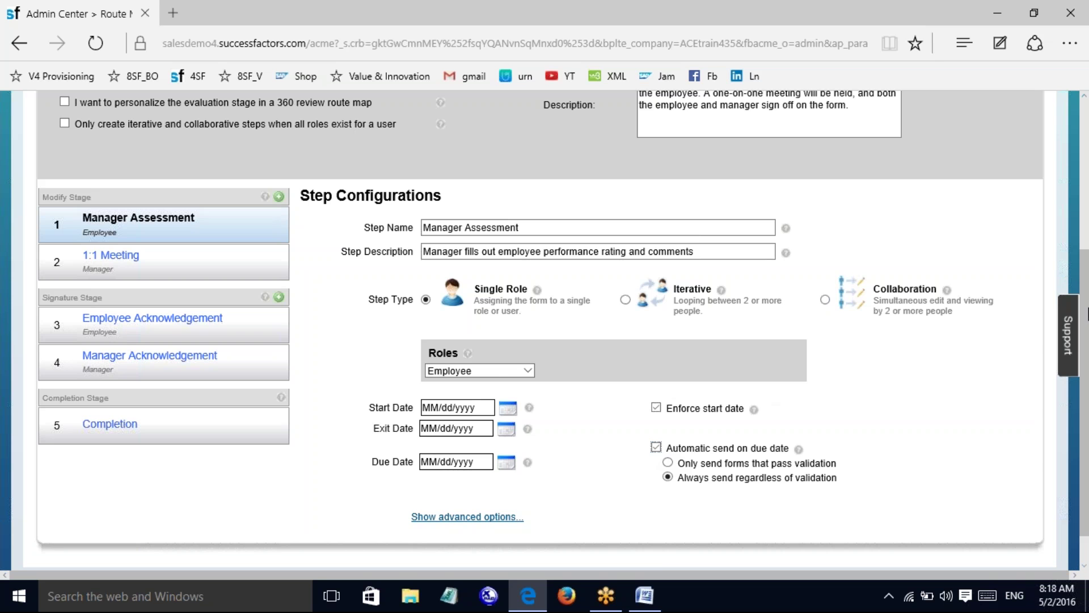
{"action": "scroll", "coordinate": [1086, 278], "scroll_direction": "down", "scroll_amount": 2}
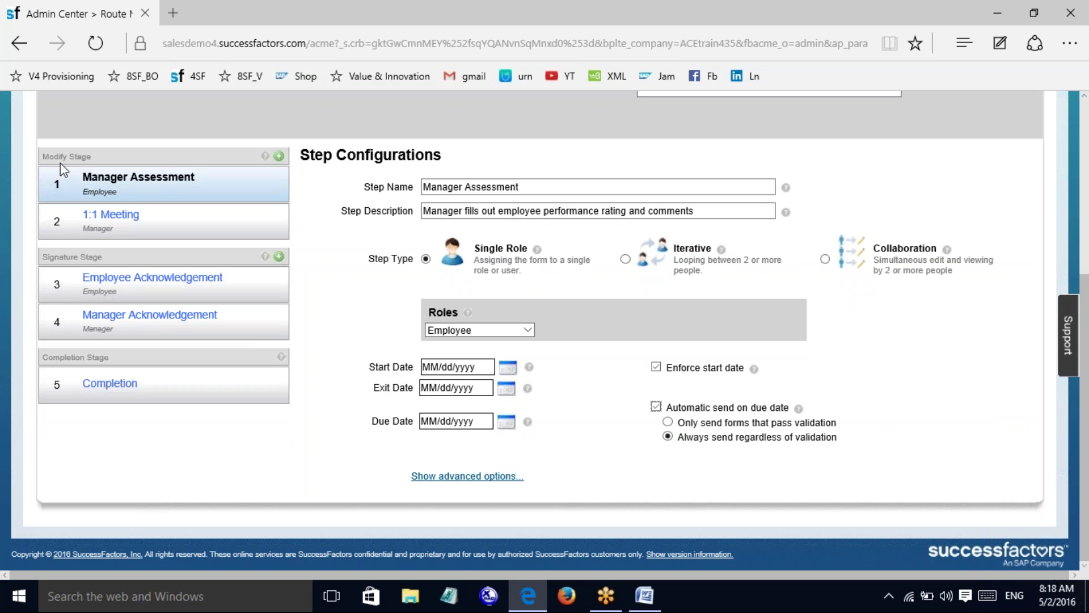
Review the 1:1 Meeting step, then examine the Employee Acknowledgement step's type choices and advanced options
{"action": "left_click", "coordinate": [111, 223]}
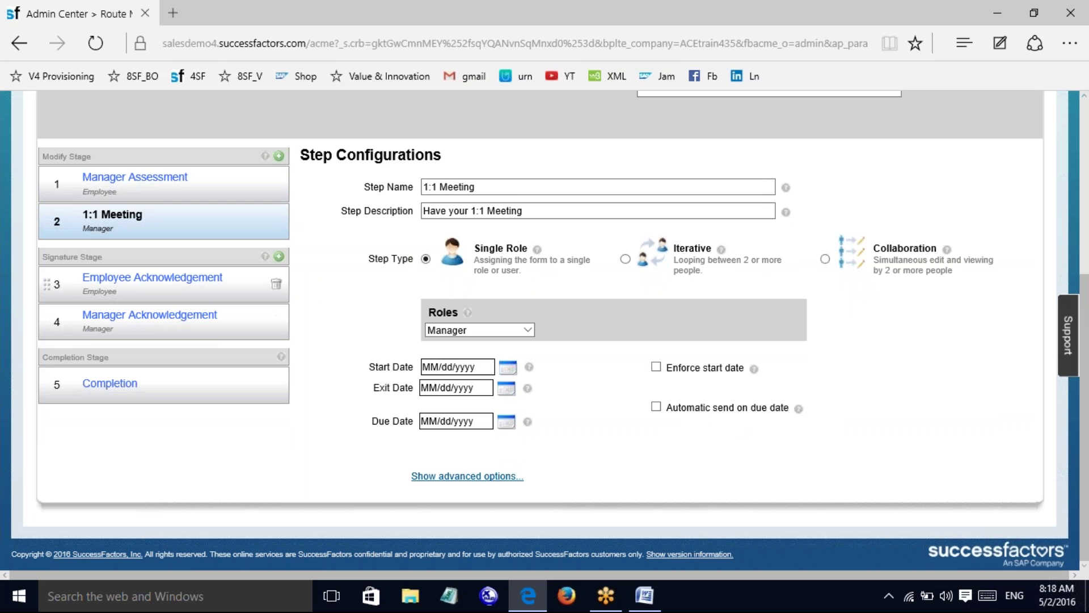
{"action": "left_click", "coordinate": [96, 278]}
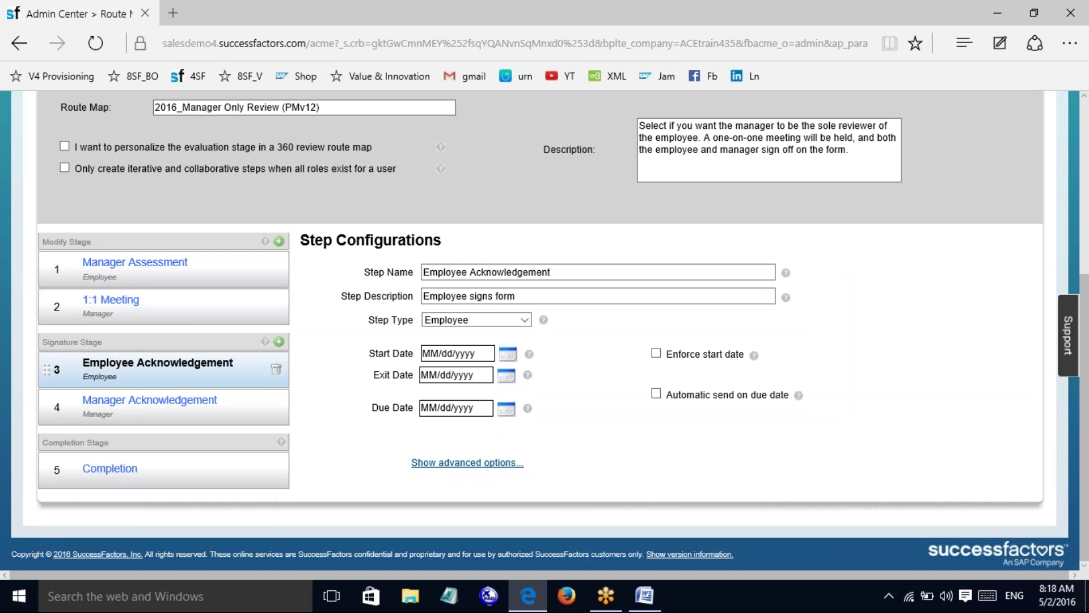
{"action": "left_click", "coordinate": [525, 322]}
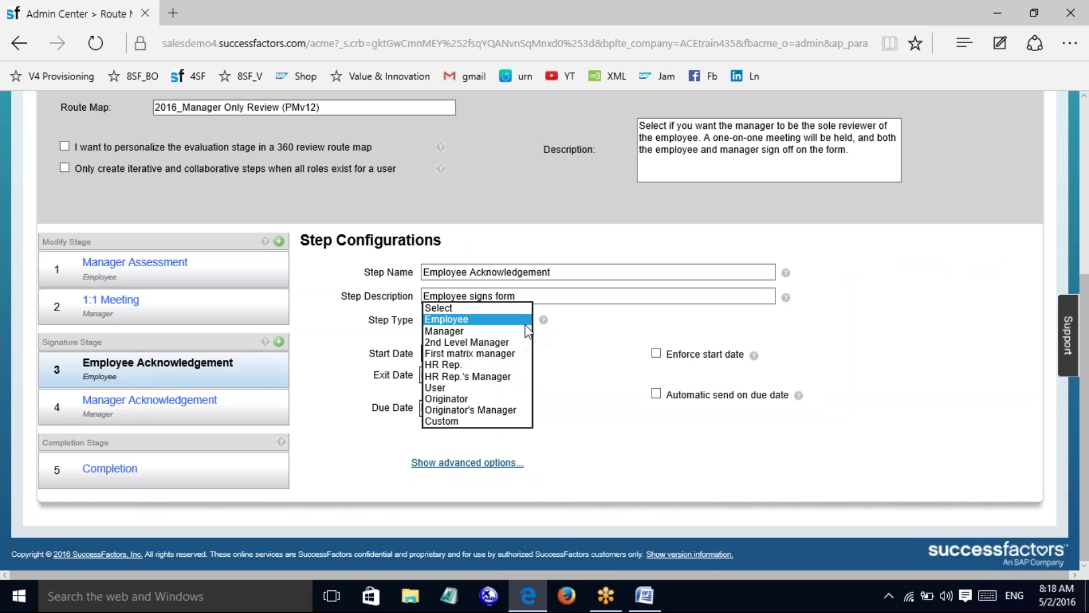
{"action": "left_click", "coordinate": [619, 357]}
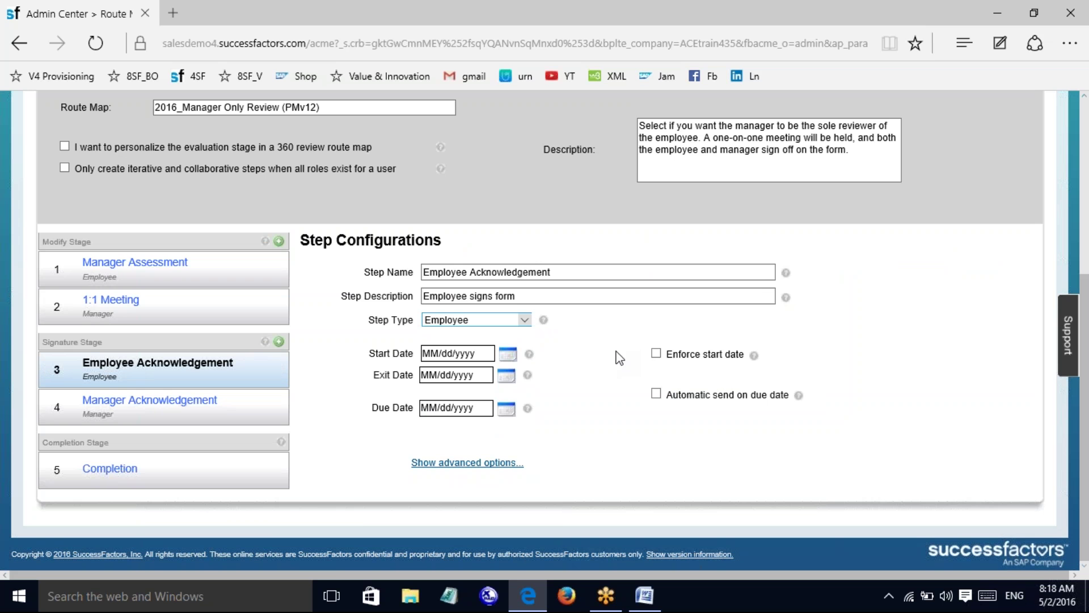
{"action": "left_click", "coordinate": [450, 464]}
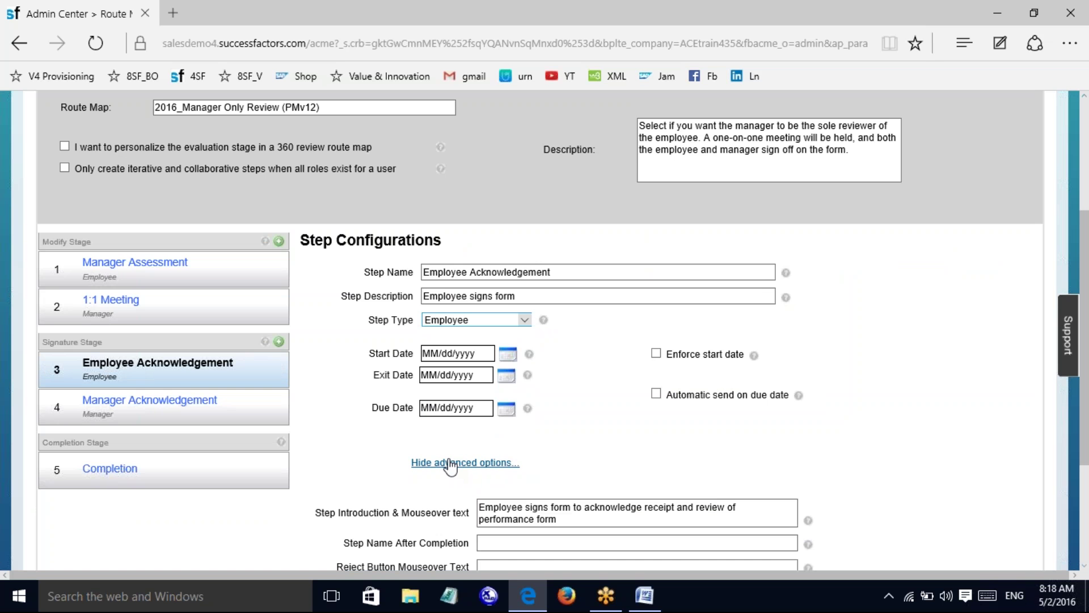
{"action": "scroll", "coordinate": [1087, 451], "scroll_direction": "down", "scroll_amount": 3}
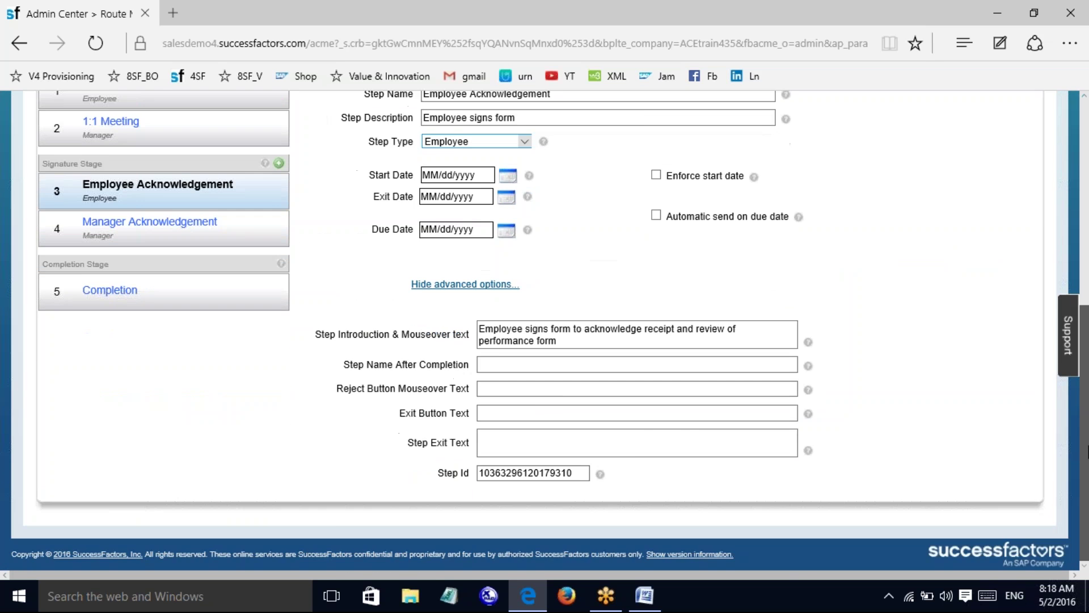
{"action": "scroll", "coordinate": [1087, 452], "scroll_direction": "up", "scroll_amount": 3}
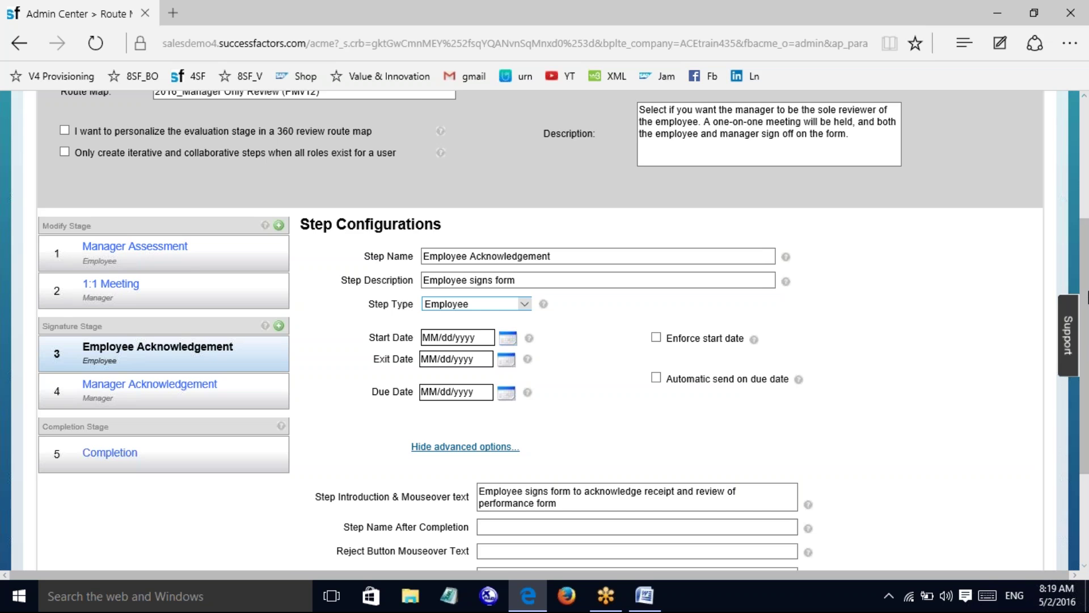
{"action": "scroll", "coordinate": [1086, 296], "scroll_direction": "down", "scroll_amount": 3}
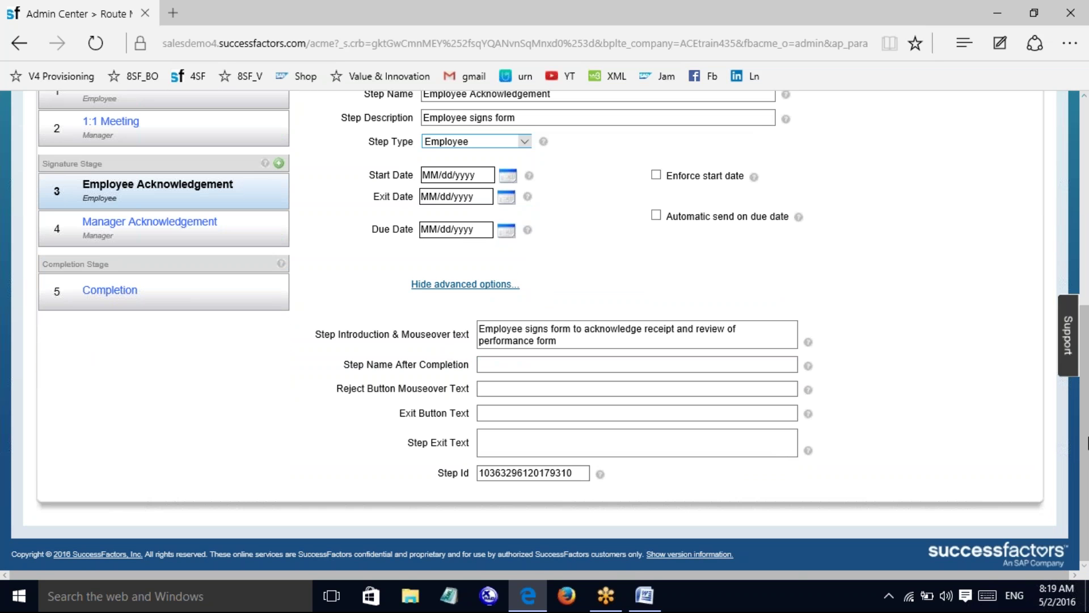
{"action": "scroll", "coordinate": [264, 419], "scroll_direction": "up", "scroll_amount": 3}
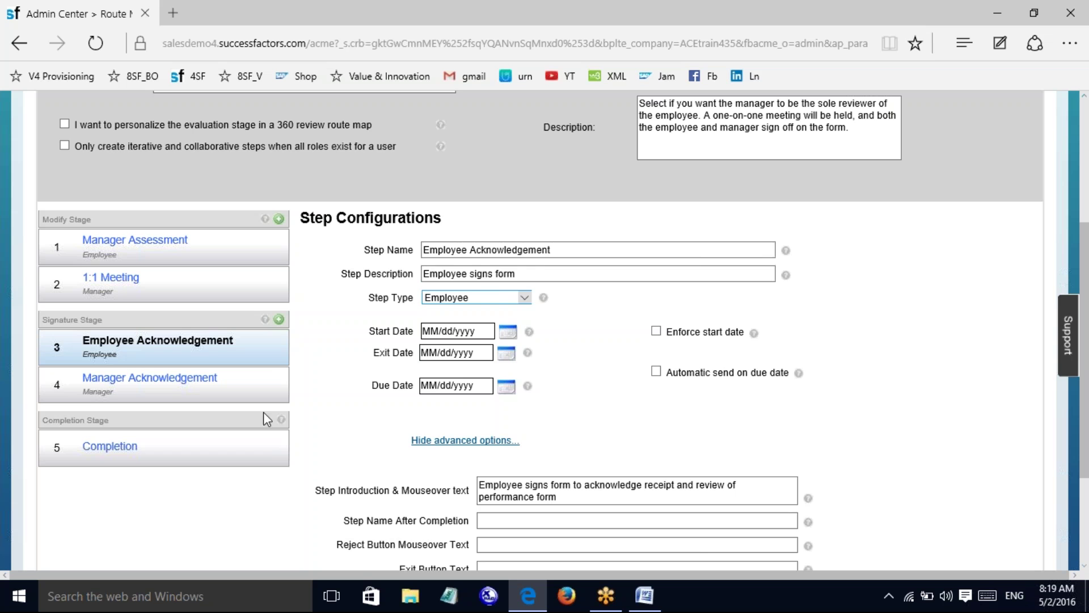
Review the Manager Acknowledgement step and the roles available for carbon copy in the Completion step
{"action": "left_click", "coordinate": [194, 387]}
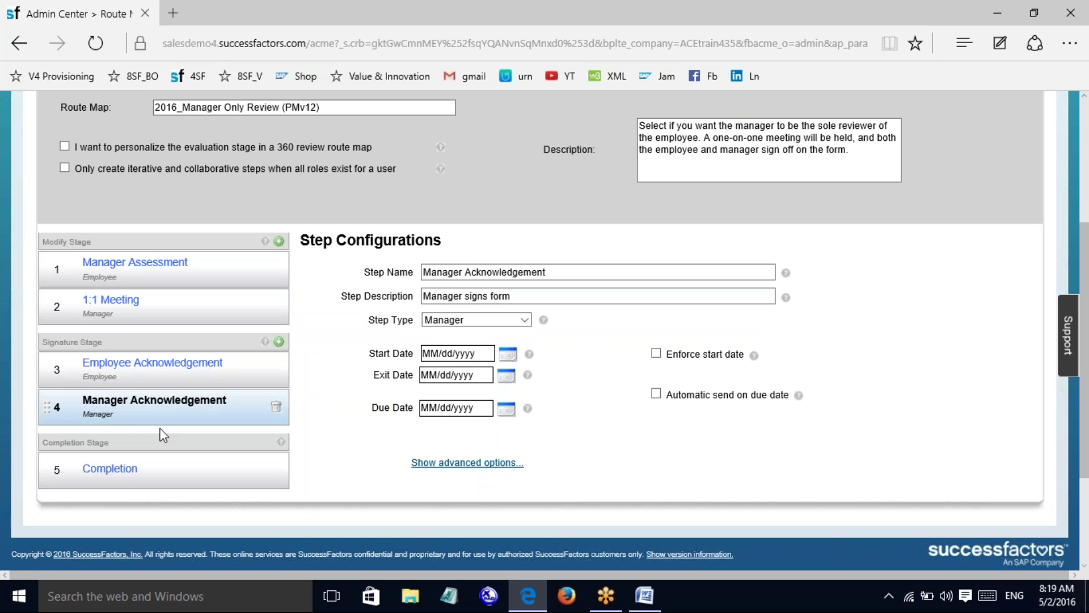
{"action": "left_click", "coordinate": [123, 473]}
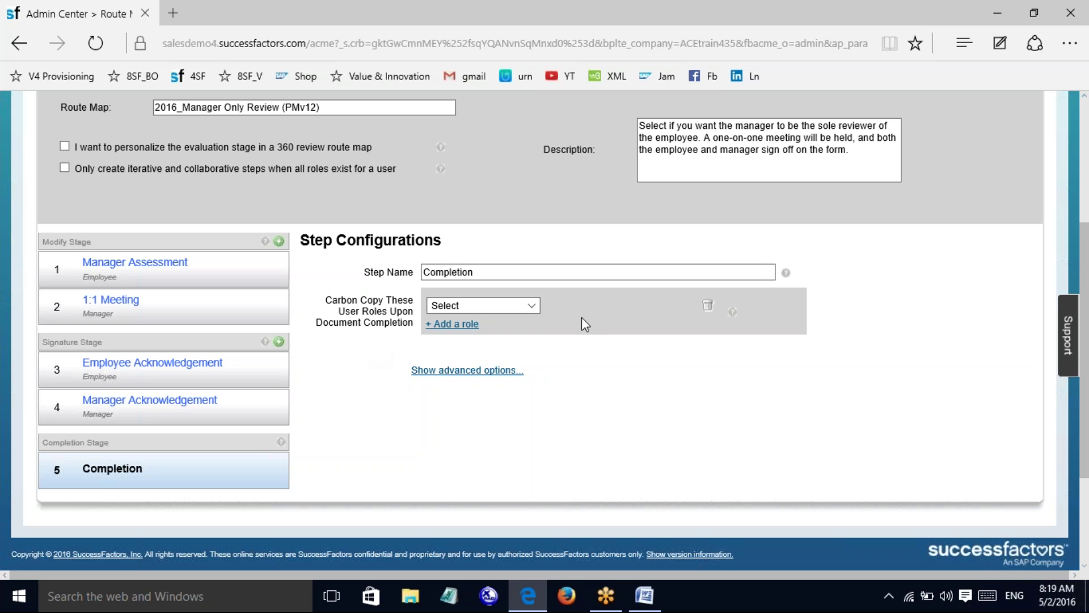
{"action": "left_click", "coordinate": [537, 309]}
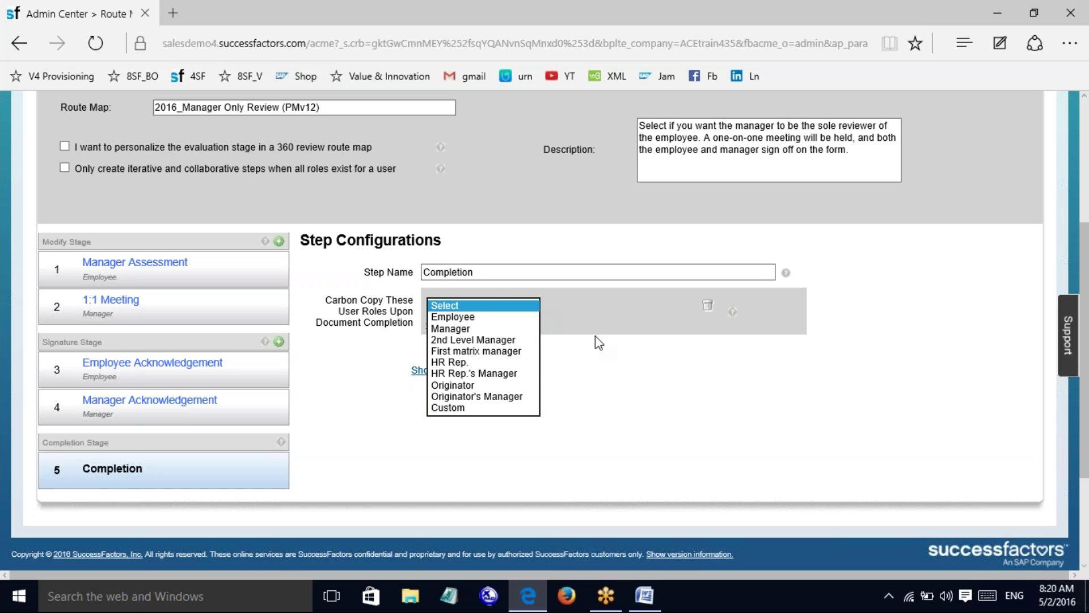
{"action": "left_click", "coordinate": [639, 364]}
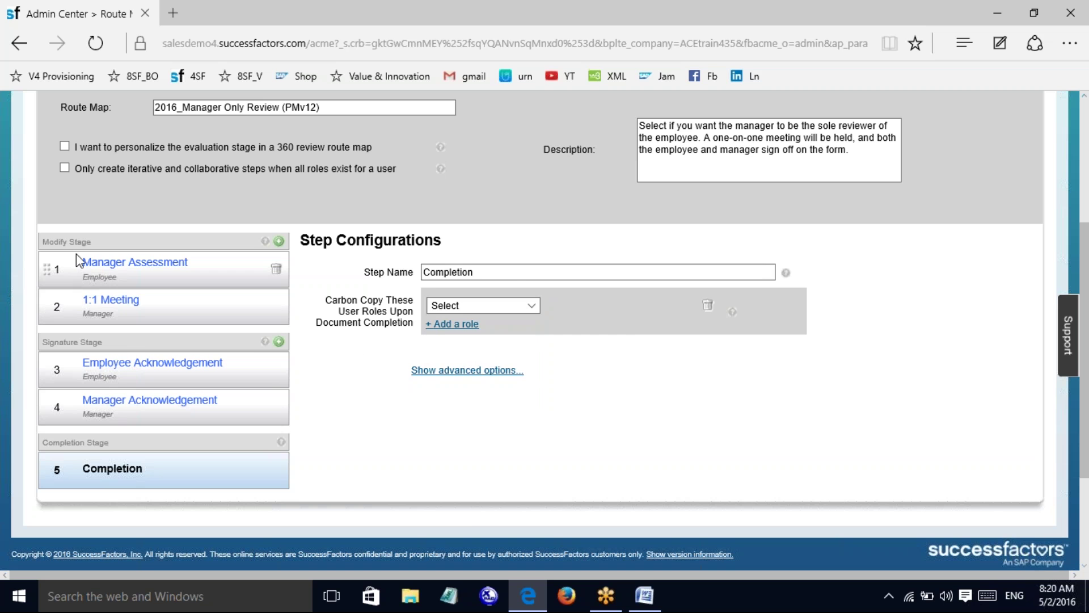
Recheck the Manager Assessment and 1:1 Meeting steps, and try to add a new step to the Modify Stage
{"action": "left_click", "coordinate": [99, 266]}
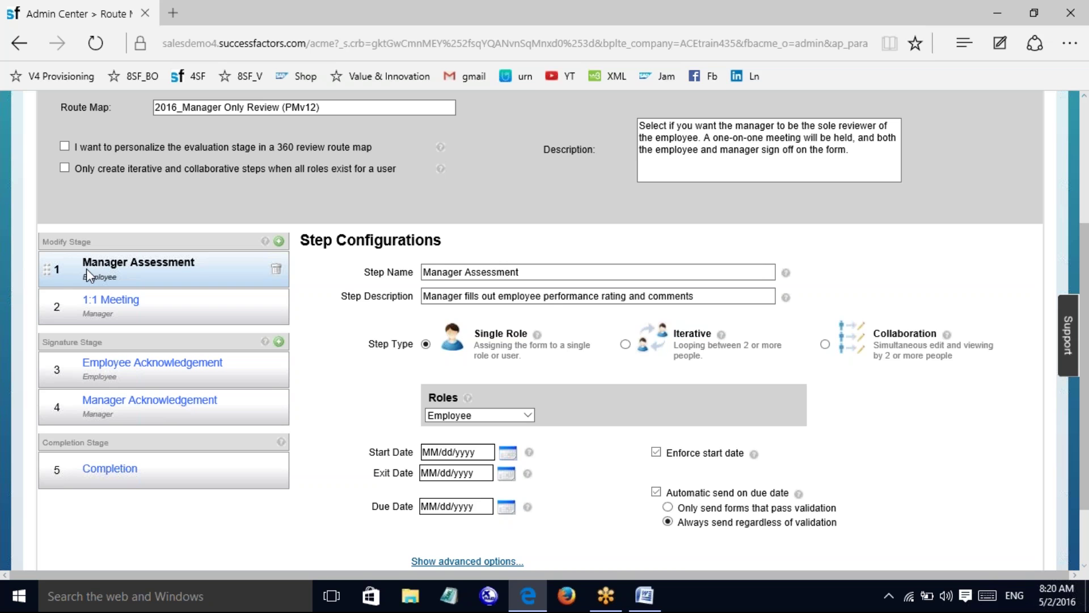
{"action": "left_click", "coordinate": [110, 304]}
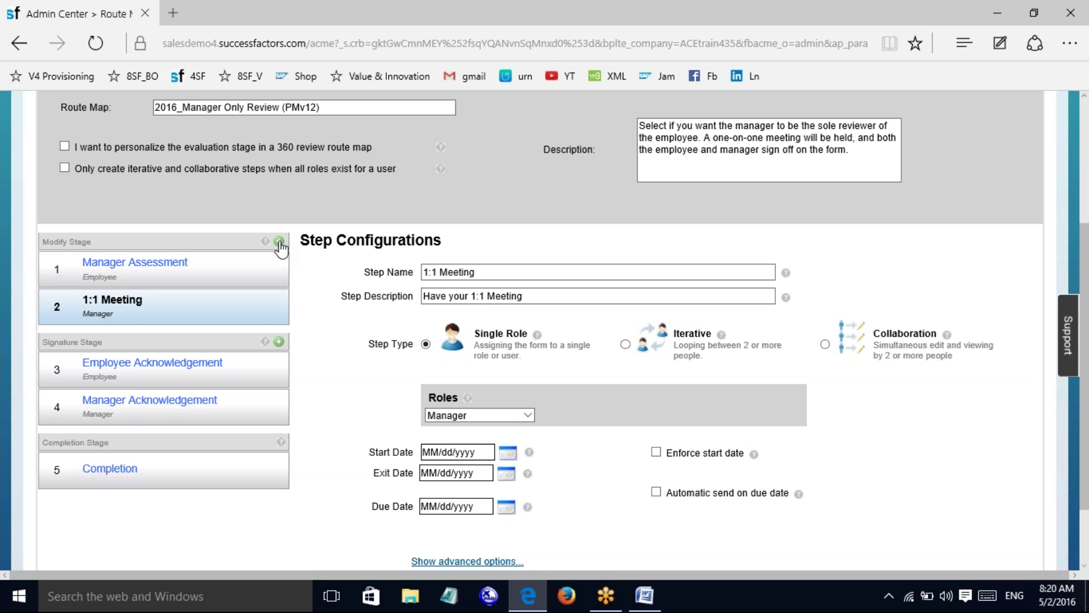
{"action": "scroll", "coordinate": [1085, 284], "scroll_direction": "up", "scroll_amount": 2}
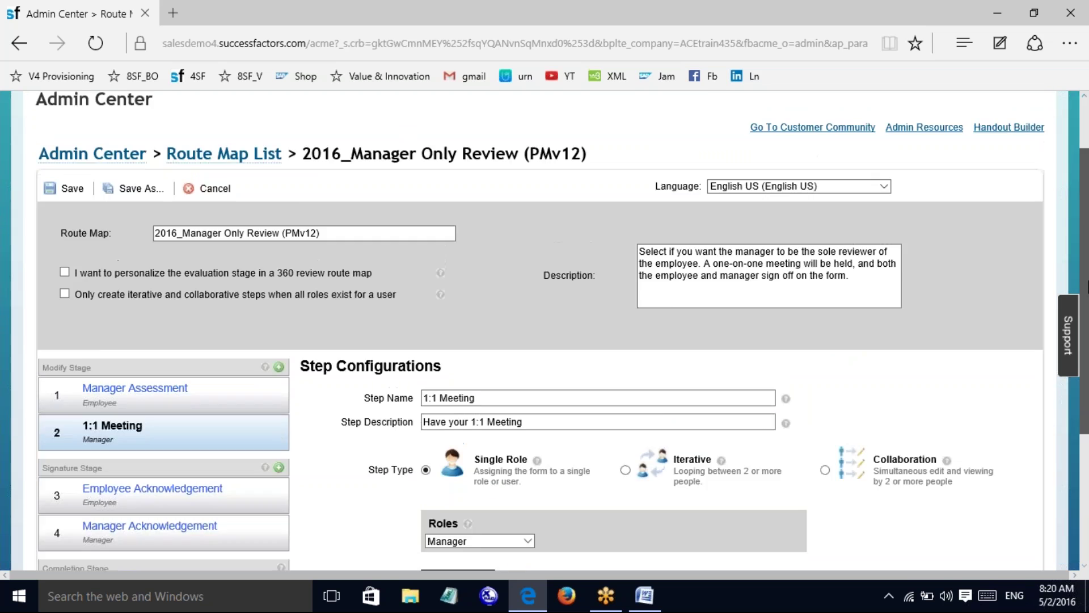
{"action": "left_click_drag", "start_coordinate": [1087, 286], "coordinate": [1087, 345]}
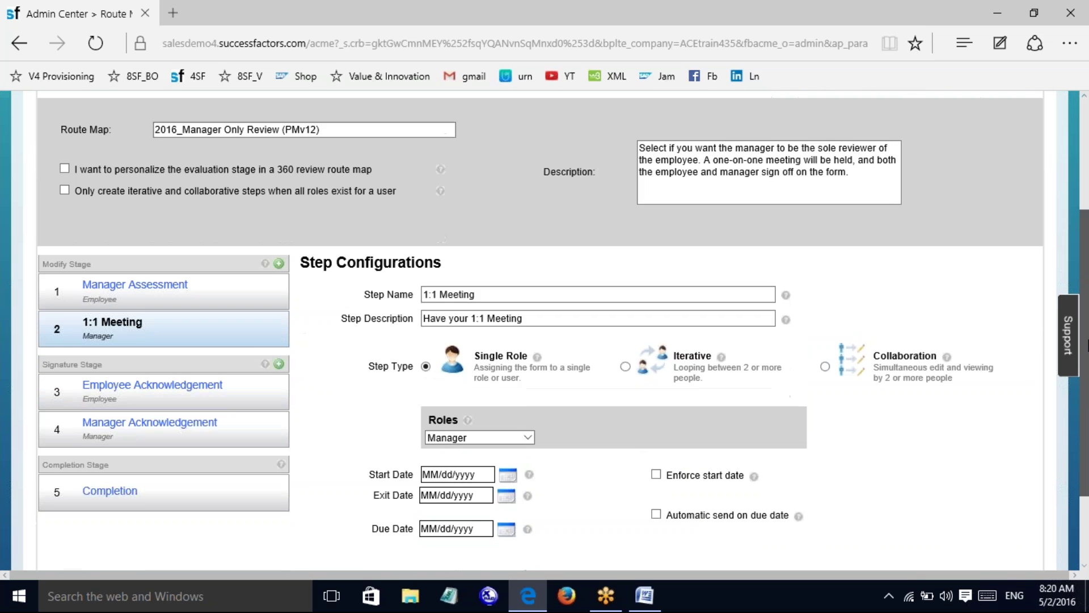
{"action": "left_click", "coordinate": [111, 289]}
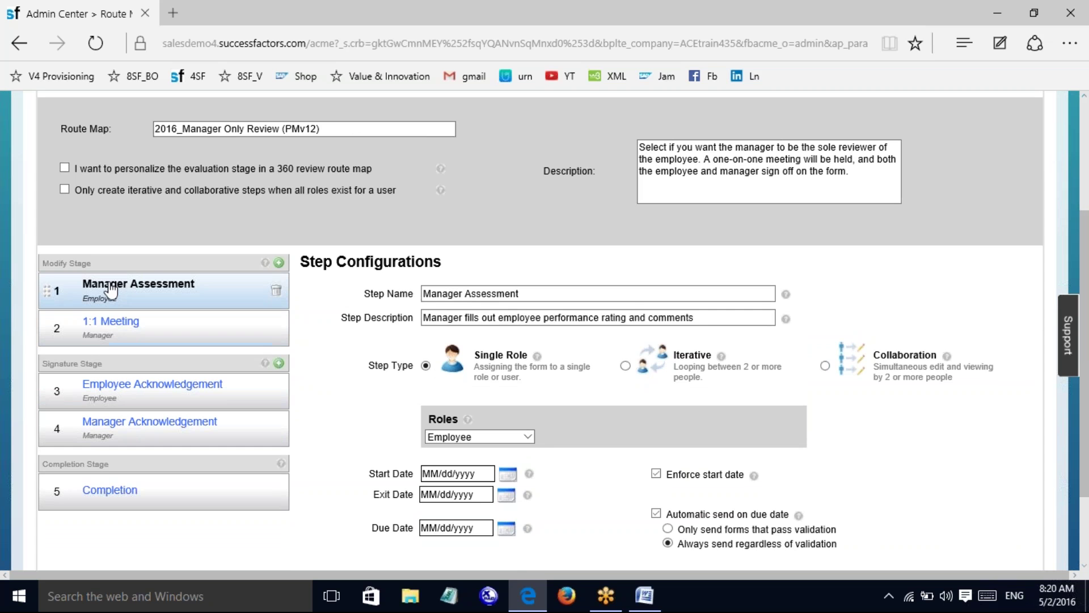
{"action": "left_click", "coordinate": [102, 324]}
{"action": "mouse_move", "coordinate": [47, 329]}
{"action": "left_mouse_down"}
{"action": "mouse_move", "coordinate": [43, 290]}
{"action": "mouse_move", "coordinate": [43, 332]}
{"action": "left_mouse_up"}
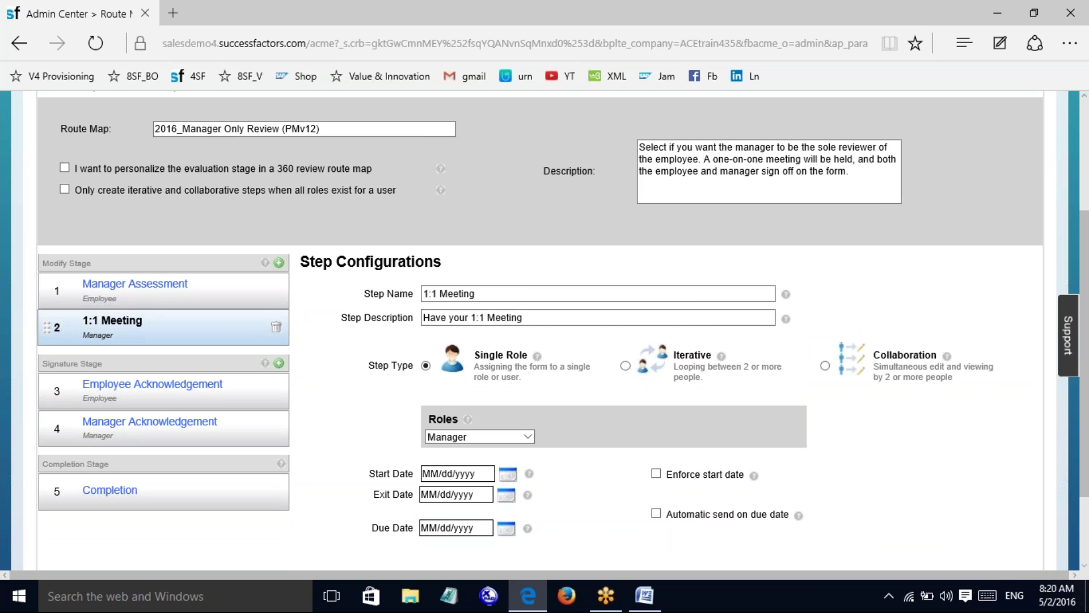
{"action": "left_click", "coordinate": [279, 262]}
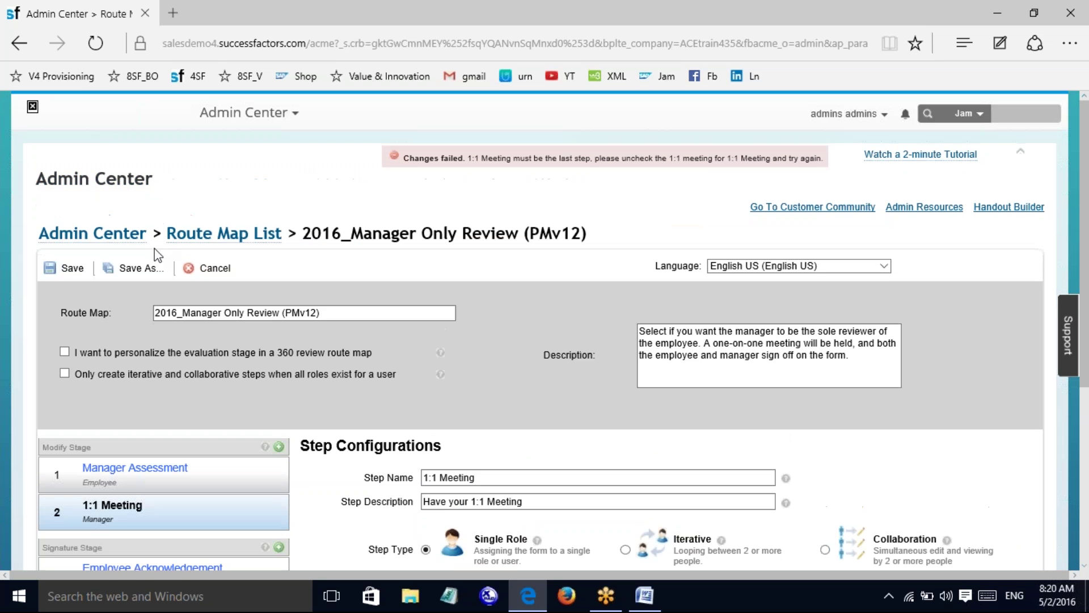
Save the route map changes and look over its stages
{"action": "left_click", "coordinate": [72, 269]}
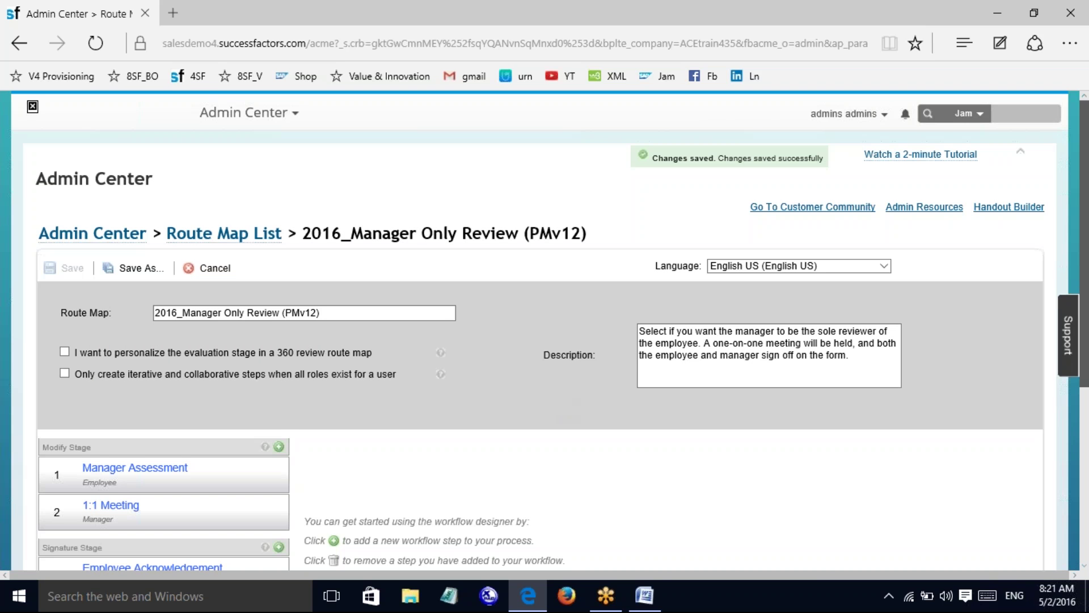
{"action": "scroll", "coordinate": [556, 405], "scroll_direction": "down", "scroll_amount": 3}
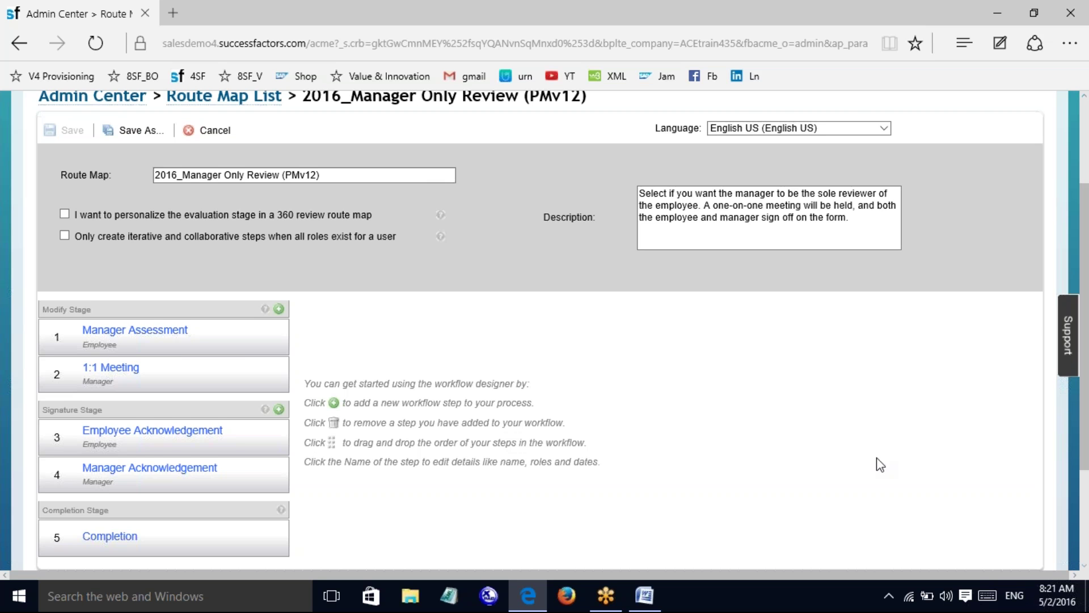
{"action": "scroll", "coordinate": [1087, 379], "scroll_direction": "up", "scroll_amount": 2}
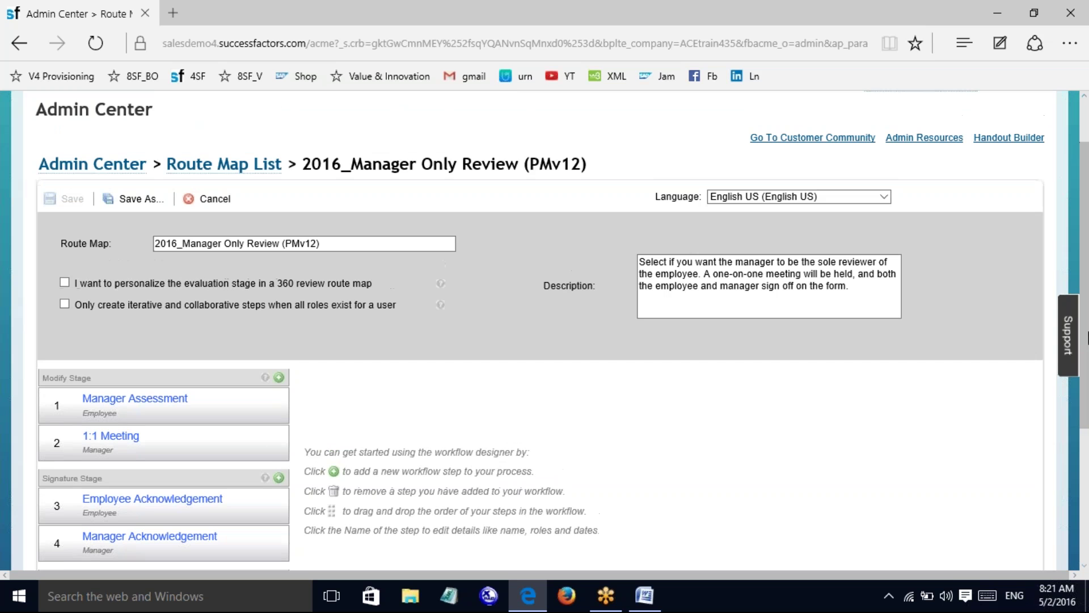
Check the saved settings of the Manager Assessment step and return to the Route Map List
{"action": "left_click", "coordinate": [276, 404]}
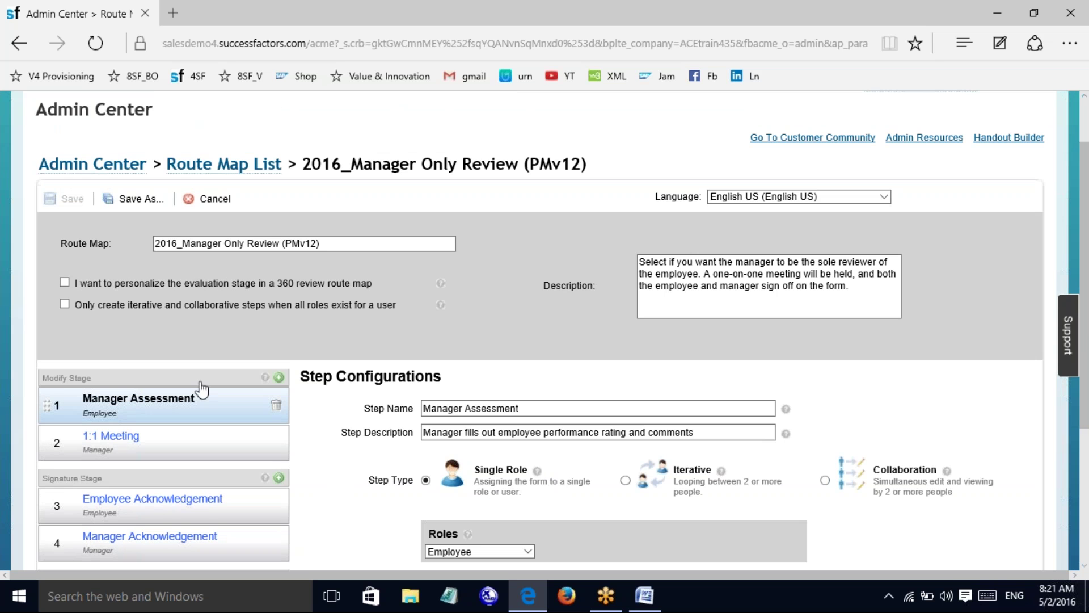
{"action": "scroll", "coordinate": [1087, 364], "scroll_direction": "down", "scroll_amount": 3}
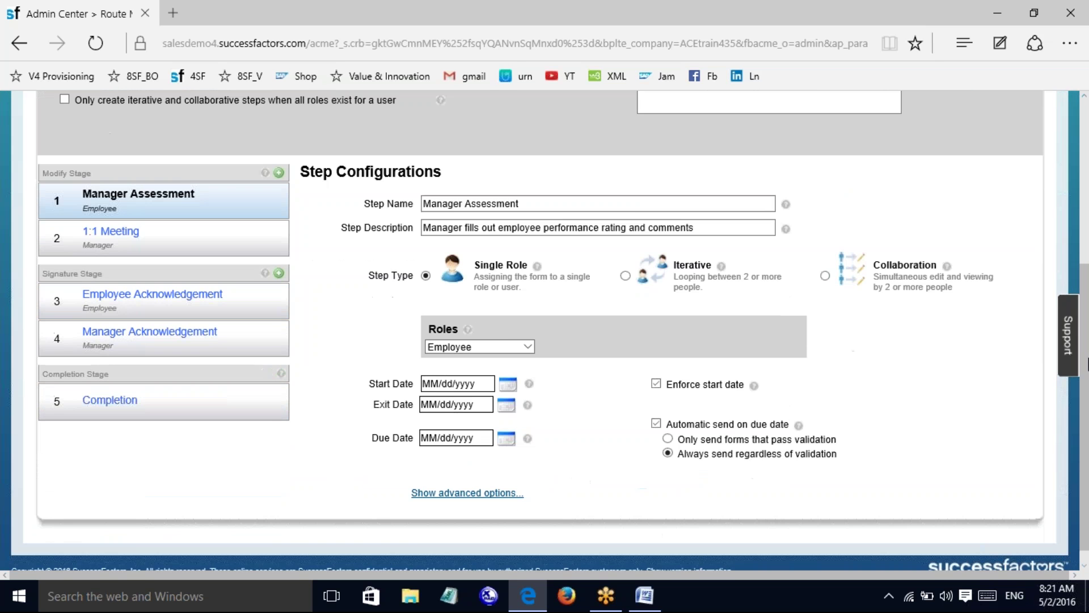
{"action": "left_click_drag", "start_coordinate": [1087, 364], "coordinate": [1087, 190]}
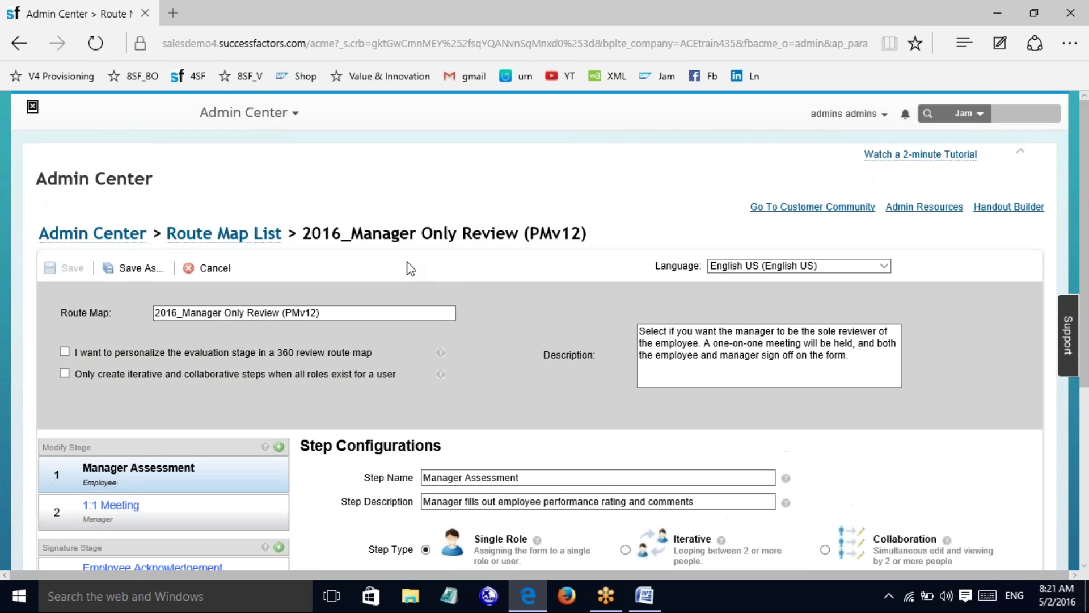
{"action": "left_click", "coordinate": [236, 236]}
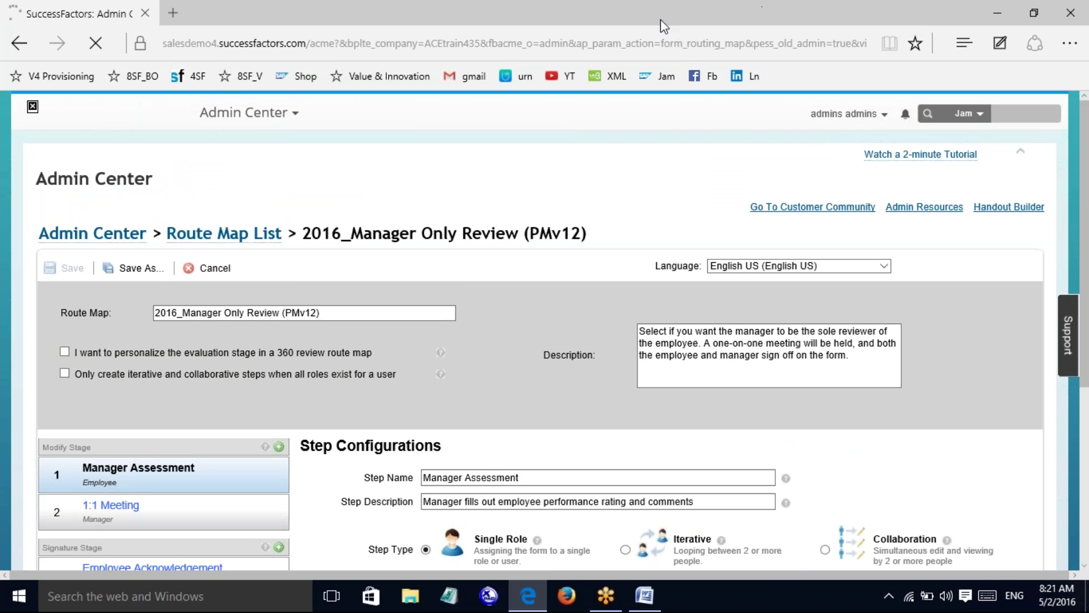